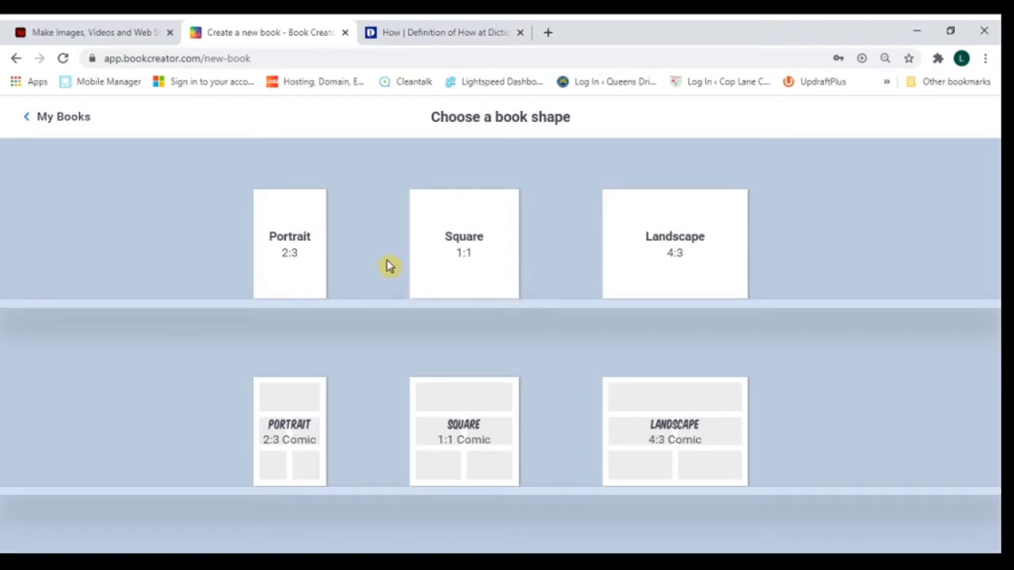
Create a Portrait 2:3 book and apply the light grey polka-dot pattern as the cover background
left_click(298, 249)
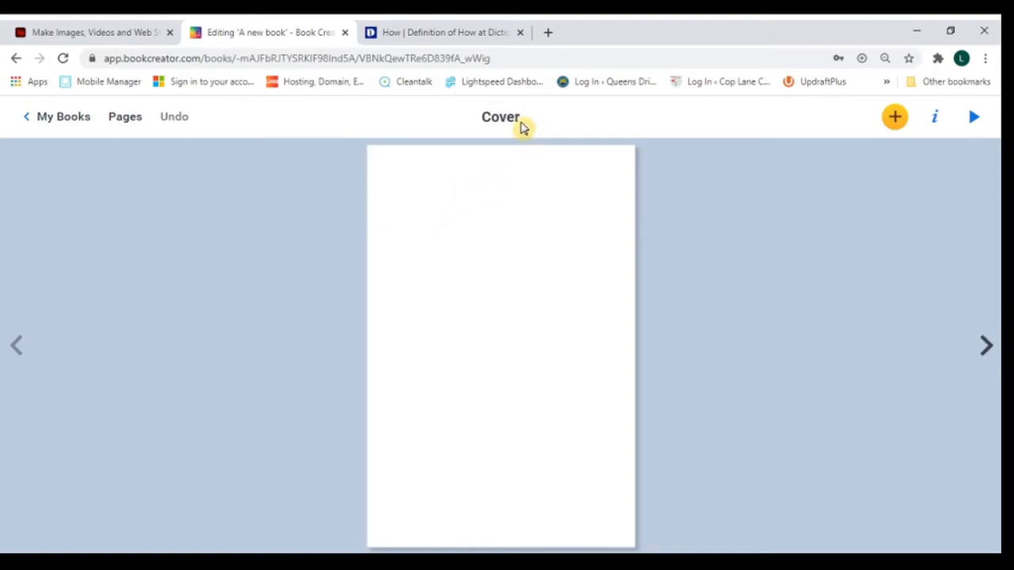
left_click(936, 118)
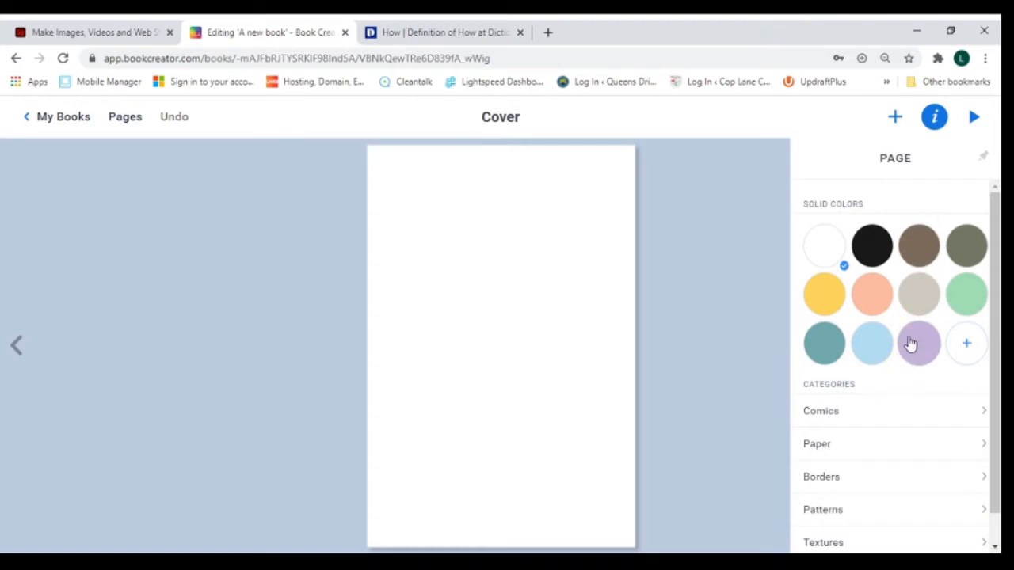
left_click_drag(992, 326, 993, 355)
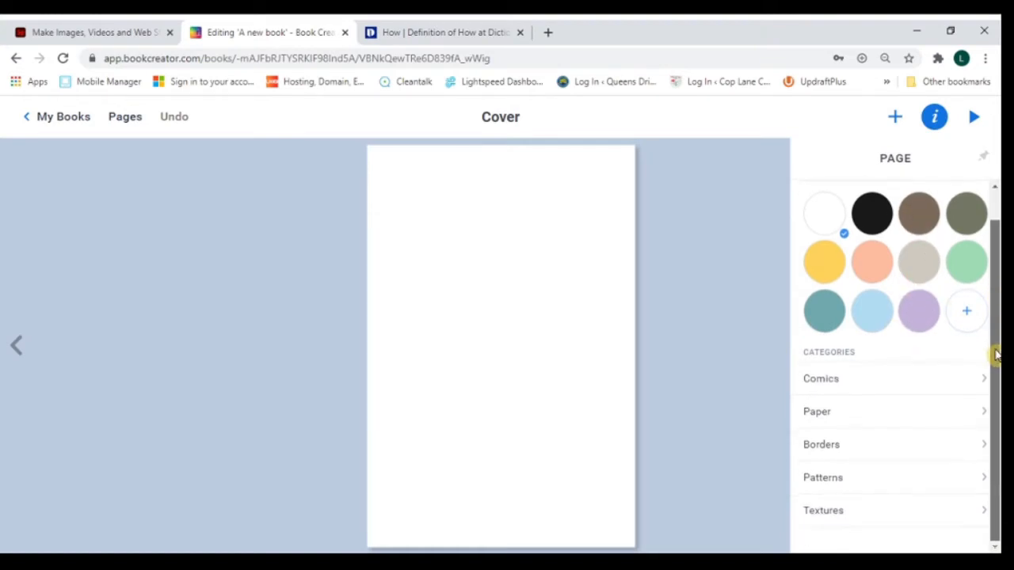
left_click(943, 479)
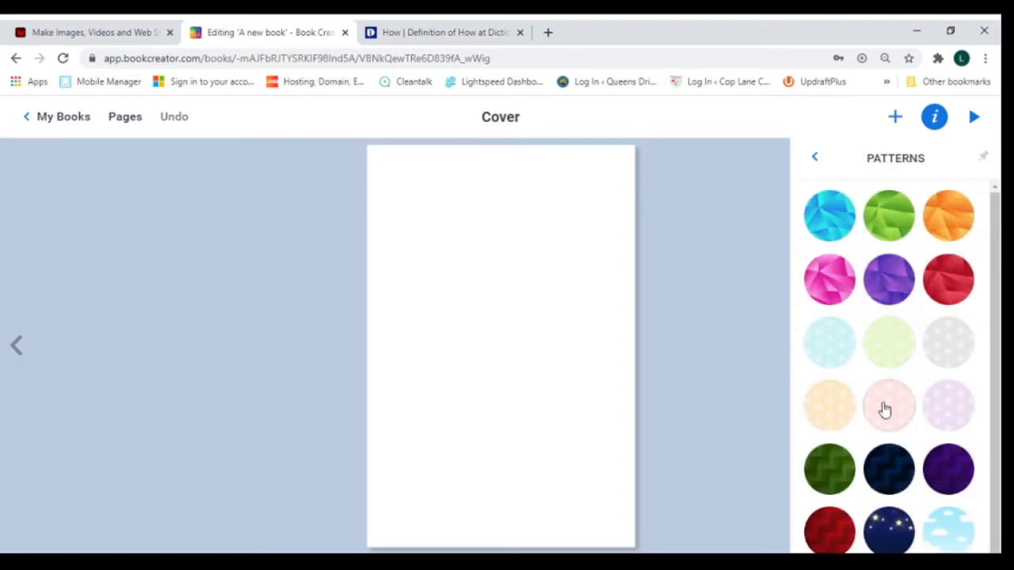
left_click(935, 352)
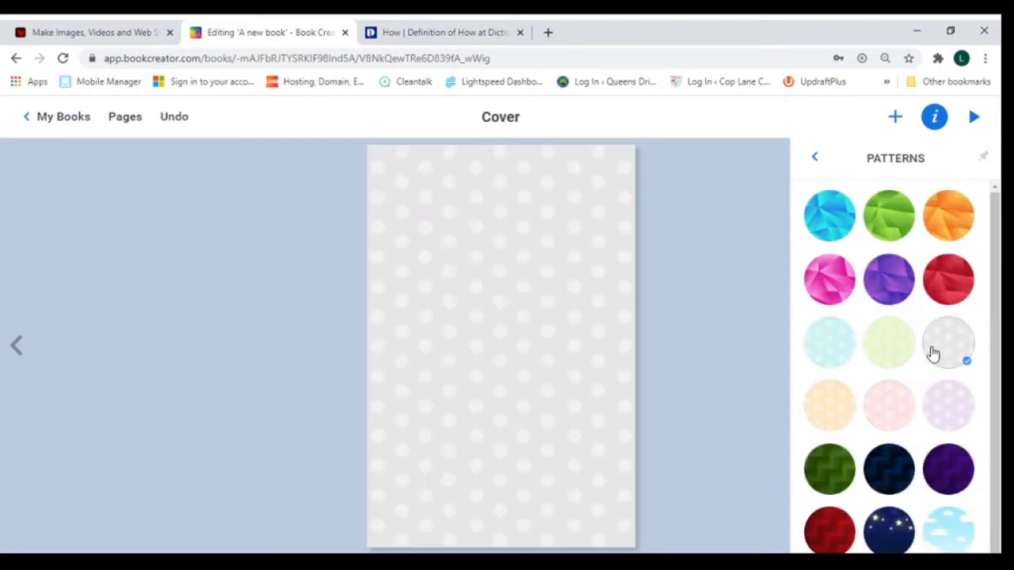
left_click(816, 159)
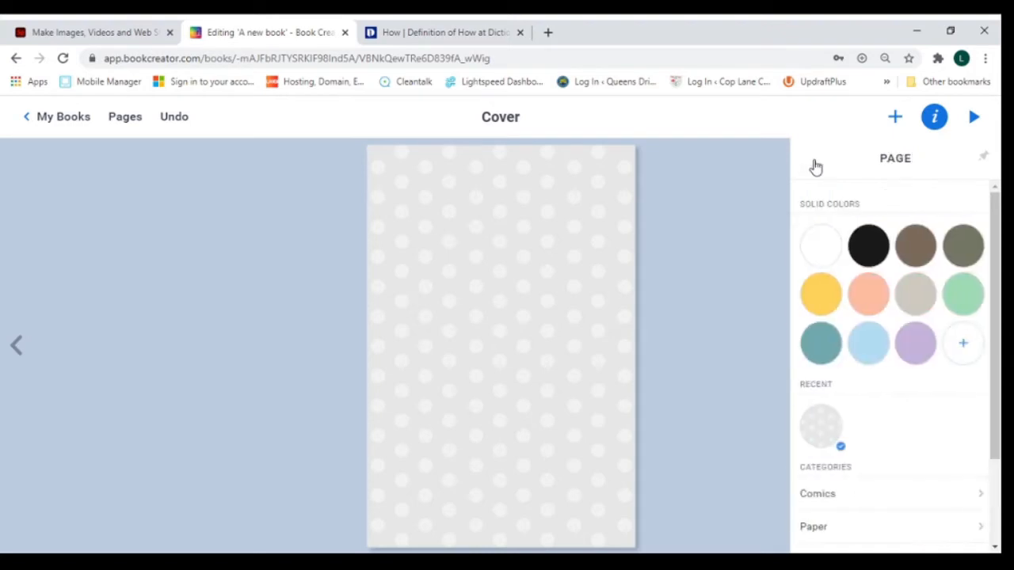
Search Google Images for "dog" and import the picture of the white puppy on wooden planks onto the cover
left_click(897, 118)
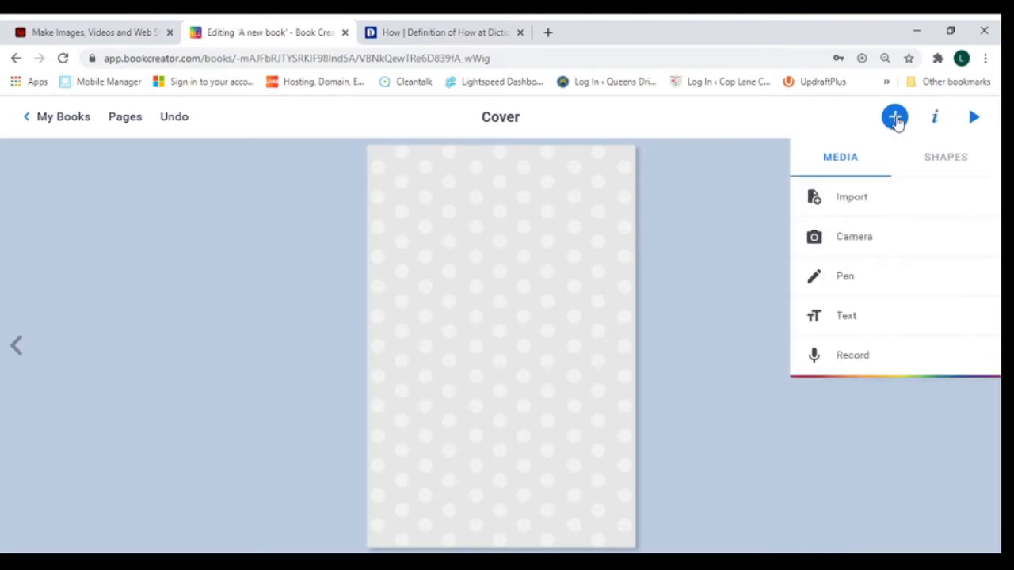
left_click(871, 200)
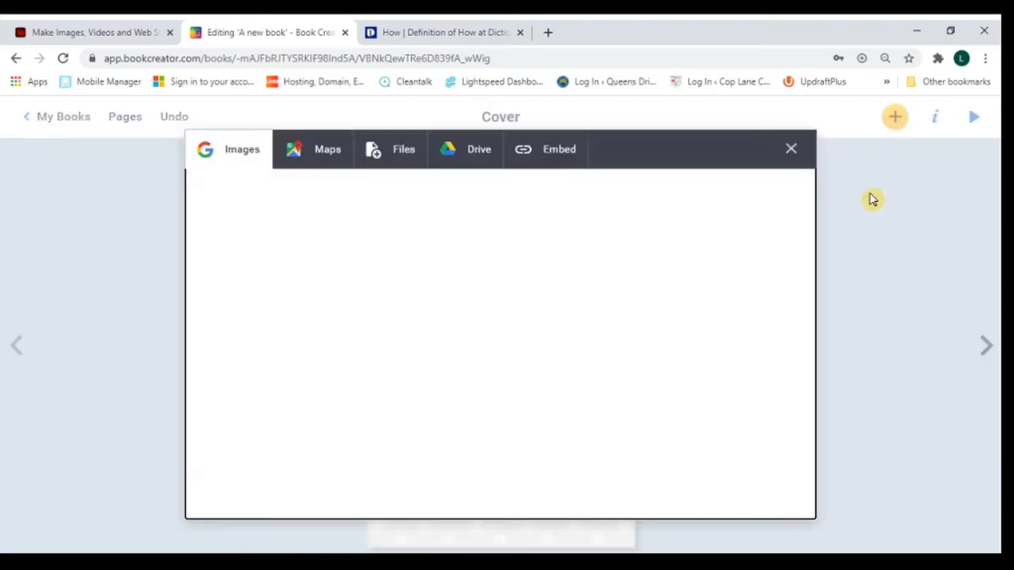
left_click(310, 221)
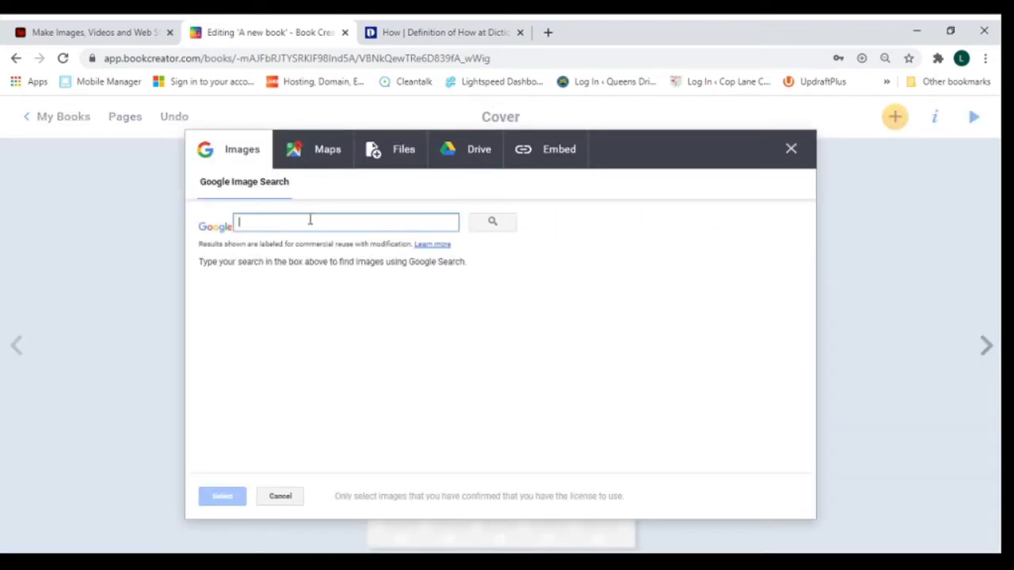
type("dog")
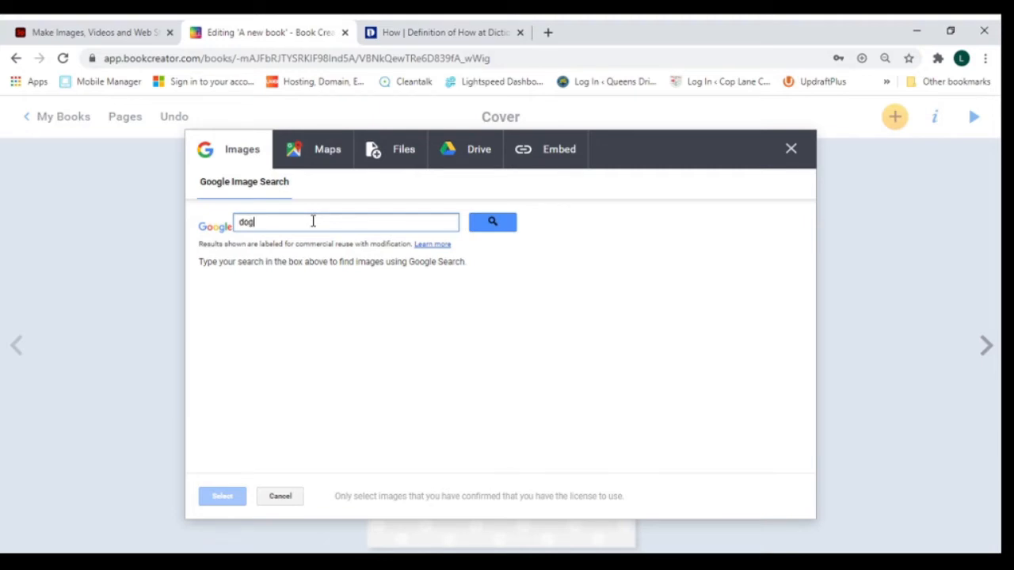
left_click(501, 221)
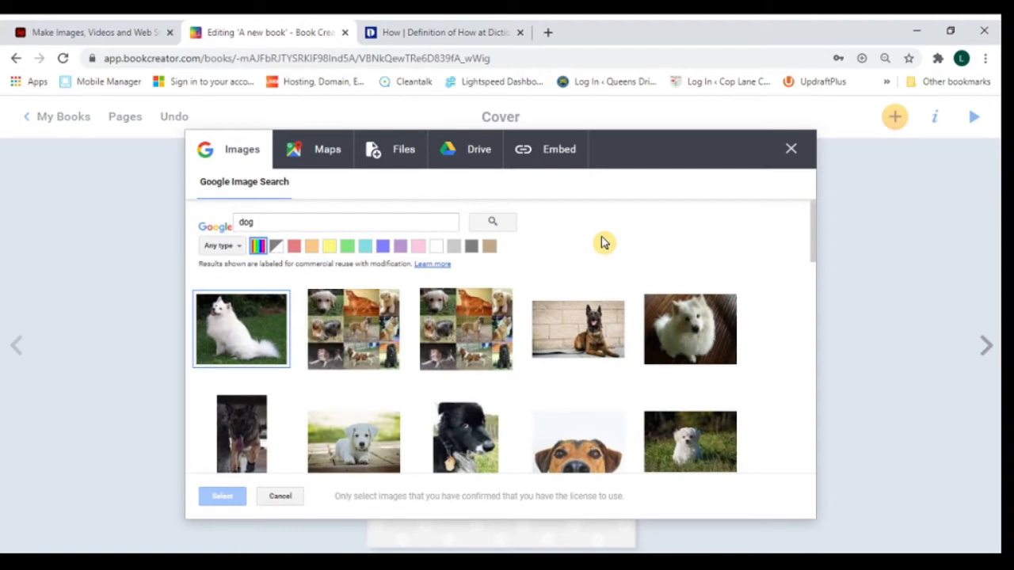
left_click(361, 446)
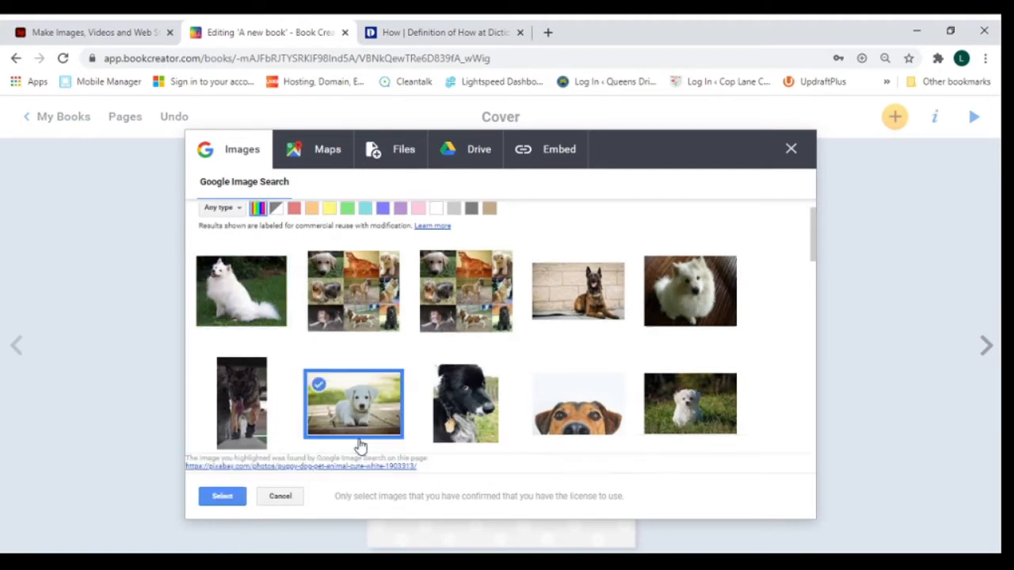
left_click(228, 498)
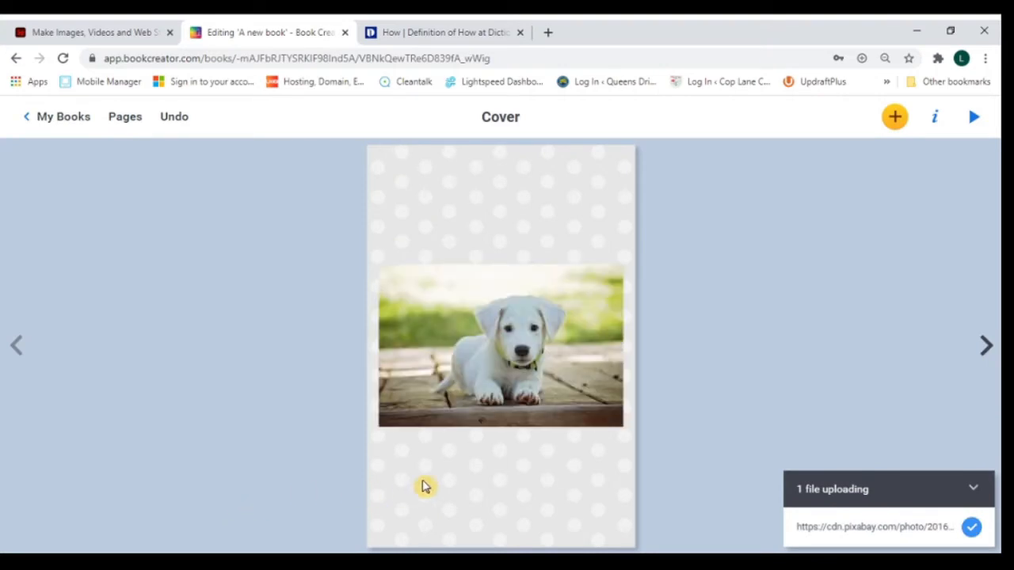
Shrink the puppy picture to about half the cover's width and place it near the middle of the cover
left_click_drag(481, 362, 475, 420)
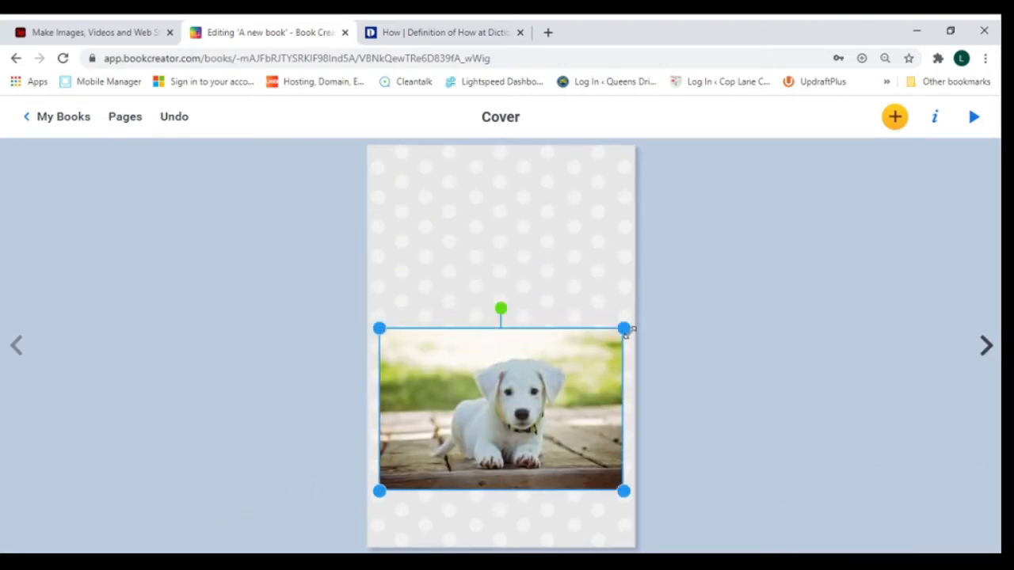
left_click_drag(625, 331, 554, 374)
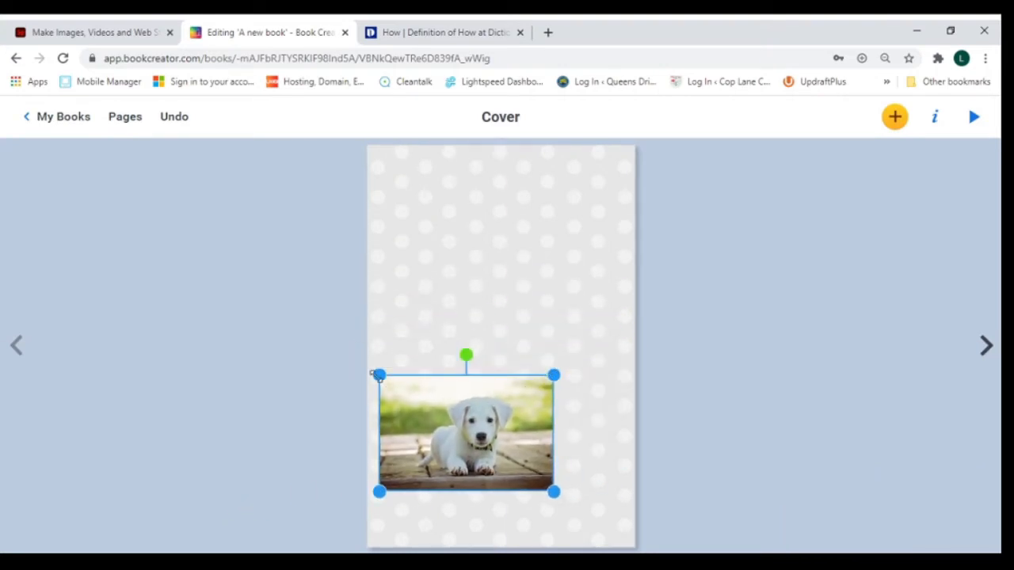
left_click_drag(379, 376, 421, 402)
left_click_drag(525, 413, 531, 314)
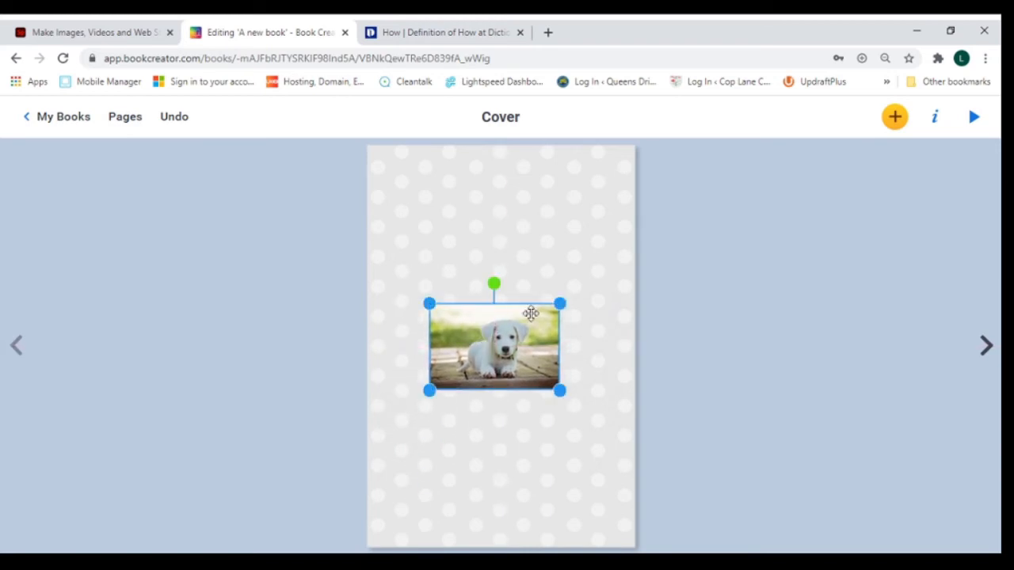
Add a text box reading "DOGS" above the puppy picture on the cover
left_click(895, 127)
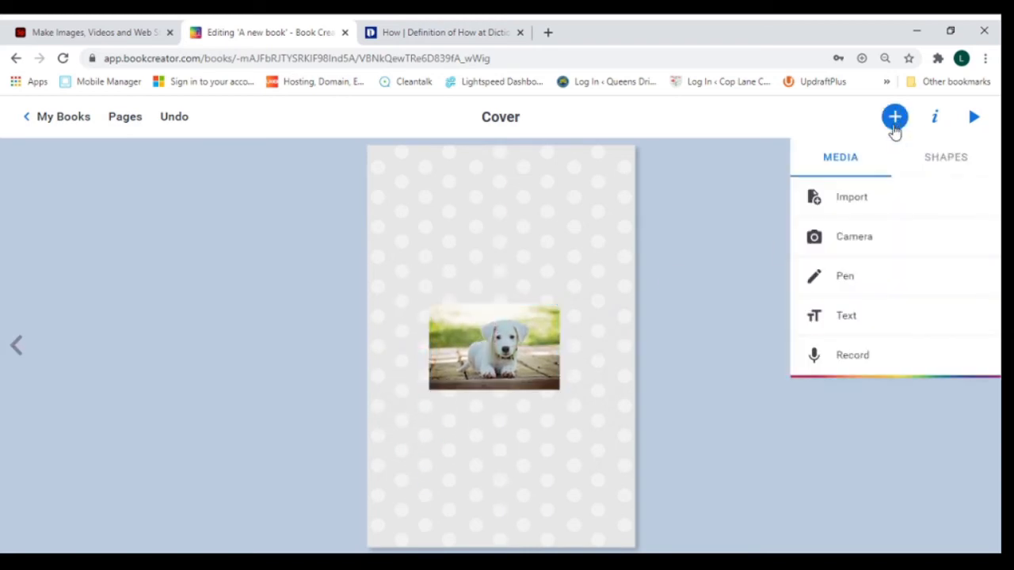
left_click(830, 319)
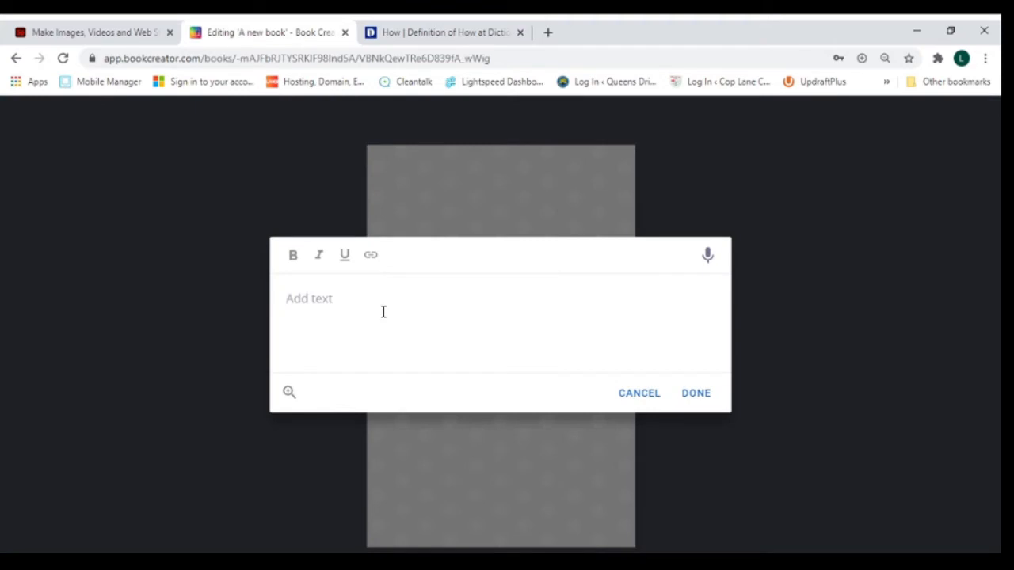
type("DOGS")
left_click(694, 396)
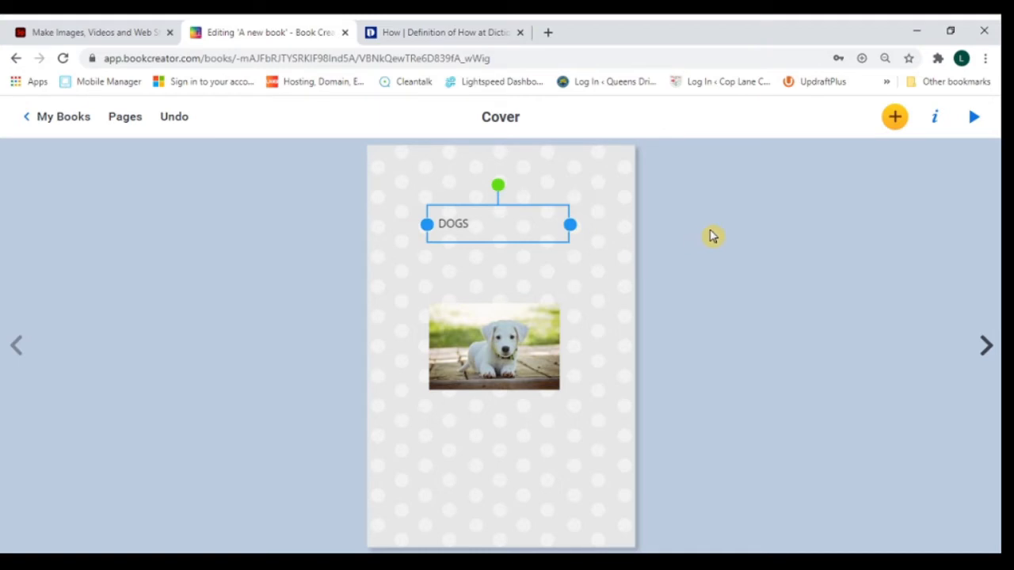
Set the DOGS title's text size to 64 and its colour to dark blue
left_click(504, 331)
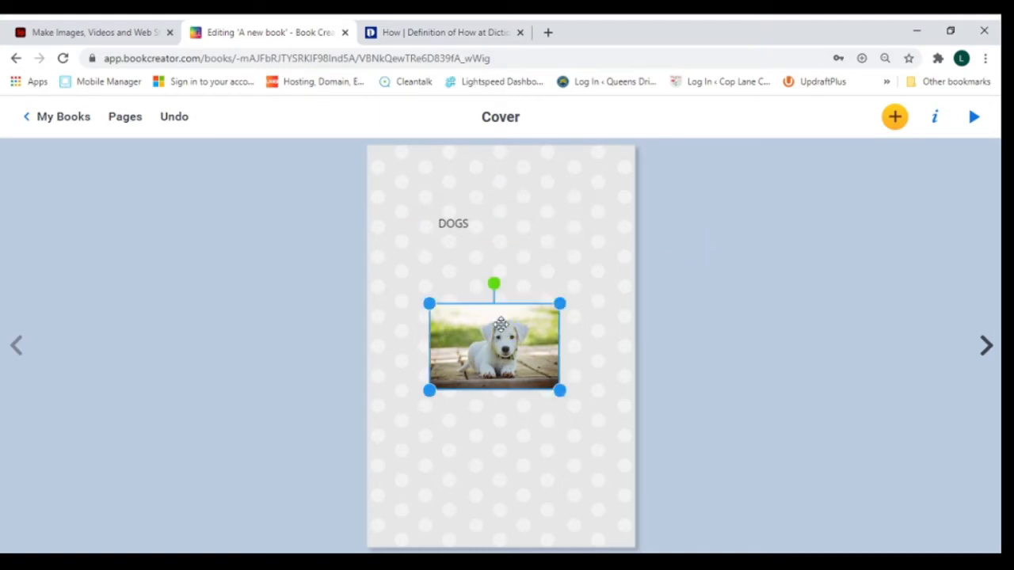
left_click(452, 222)
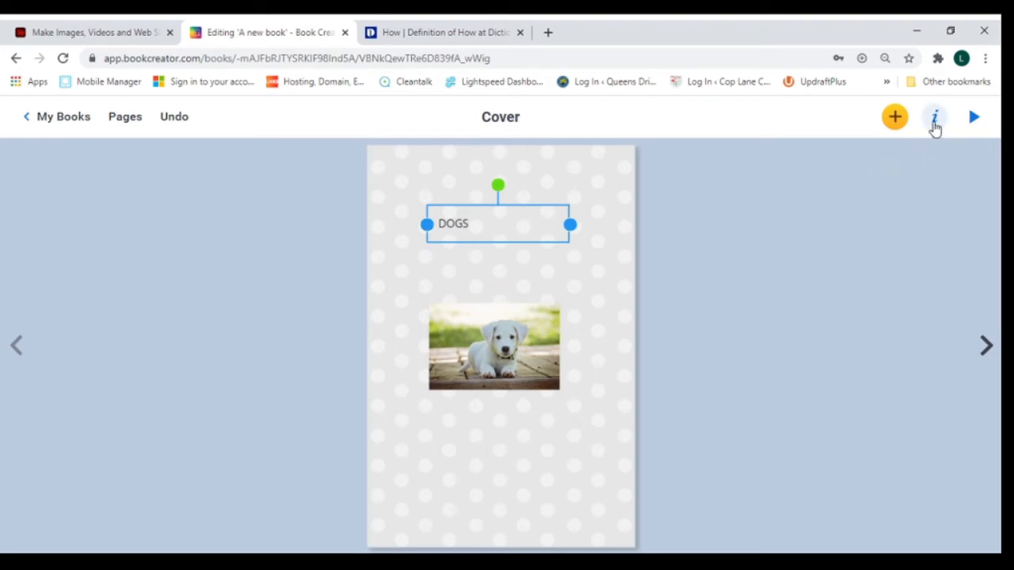
left_click(935, 119)
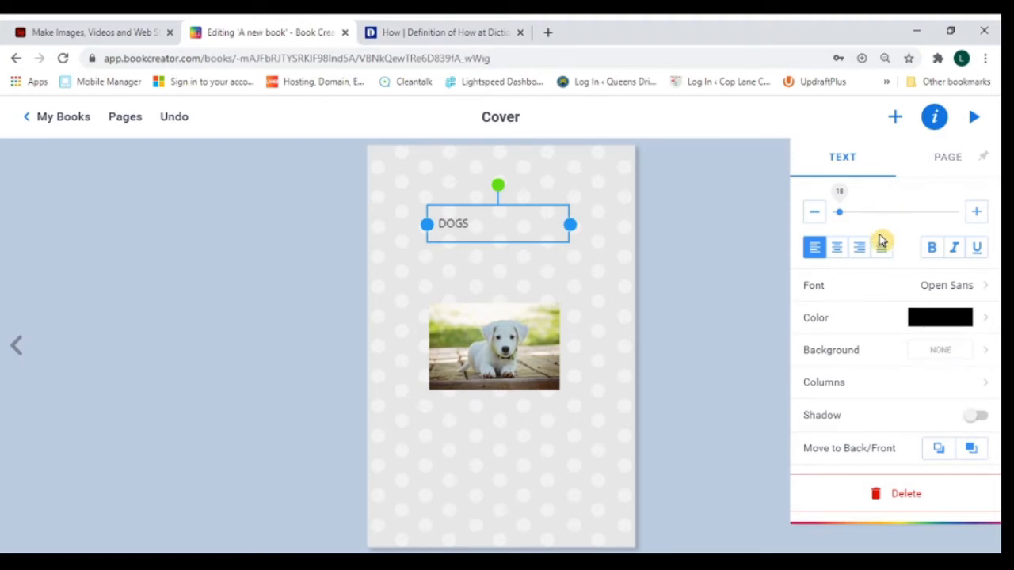
left_click_drag(840, 212, 863, 212)
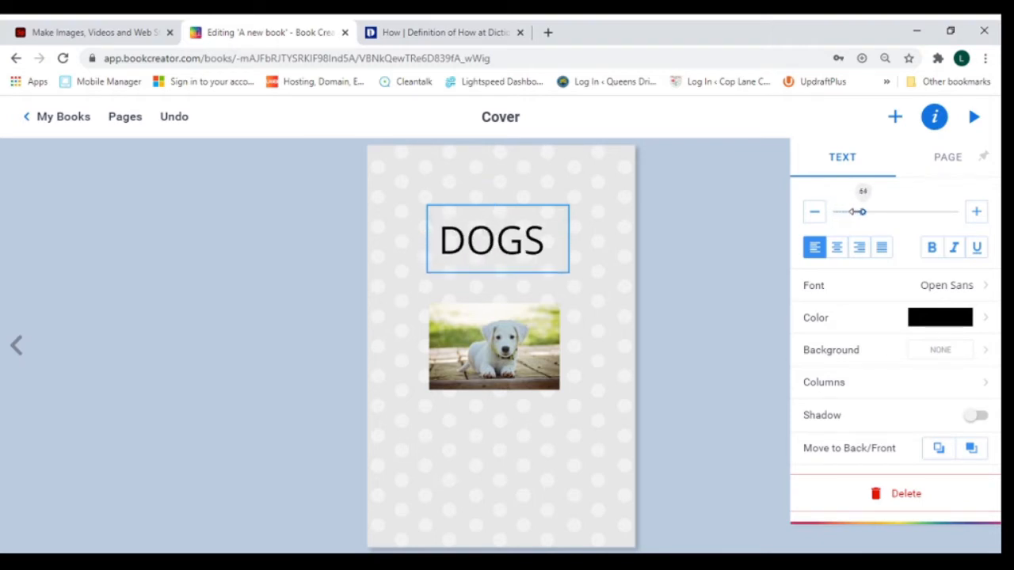
left_click(869, 320)
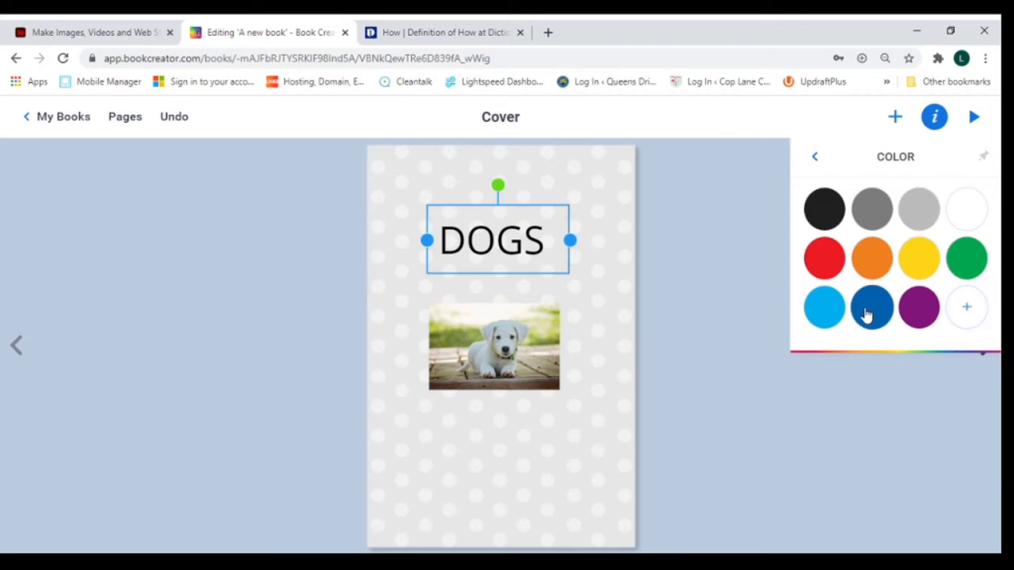
left_click(868, 314)
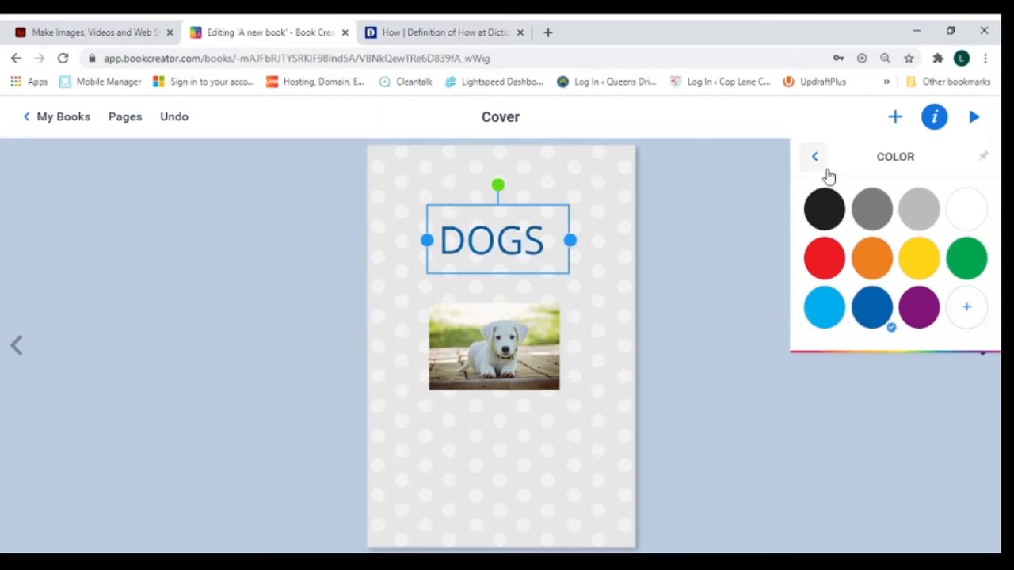
left_click(814, 158)
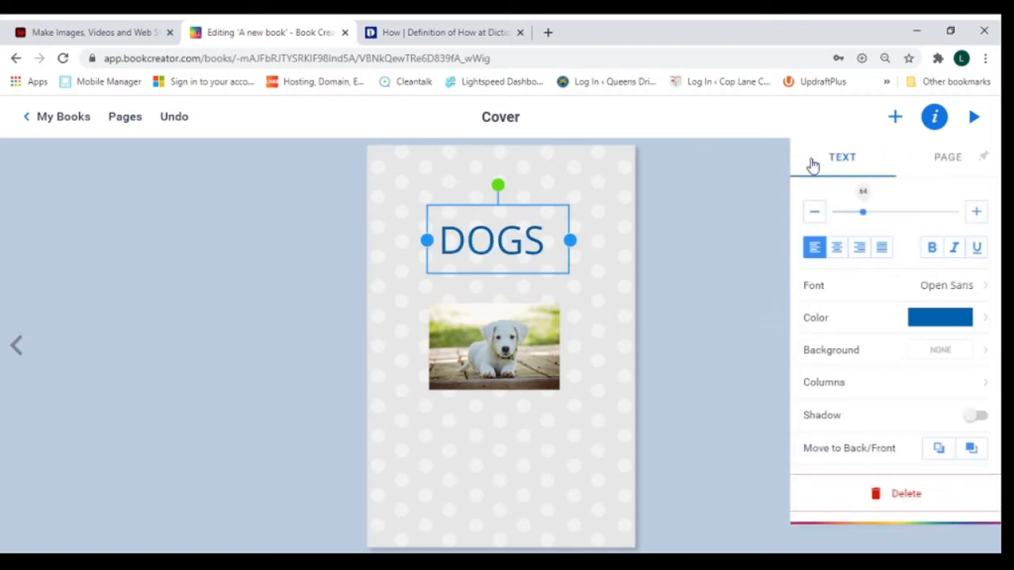
Change the DOGS title's font to Montserrat and deselect the text box
left_click(834, 299)
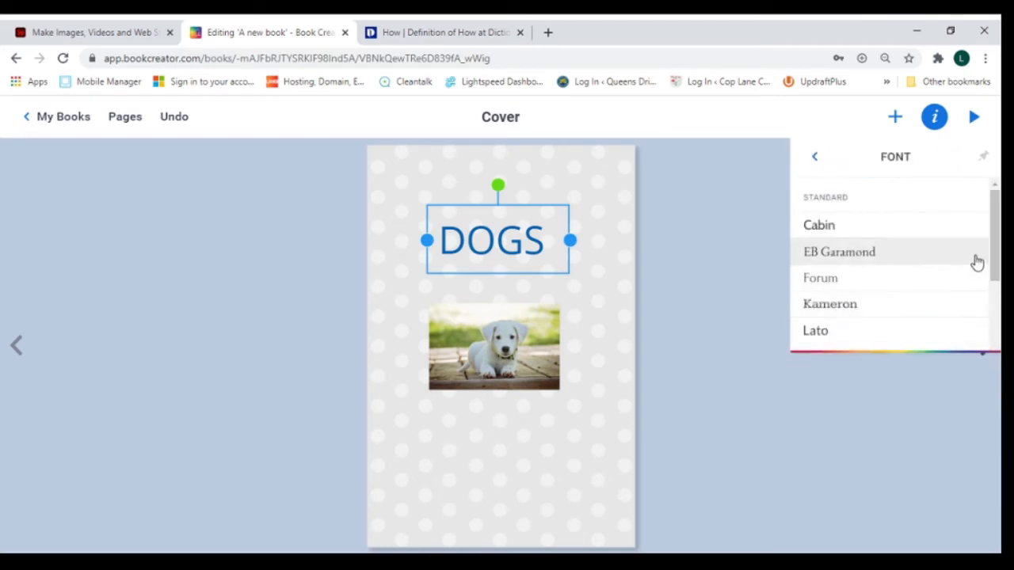
left_click_drag(997, 212, 983, 249)
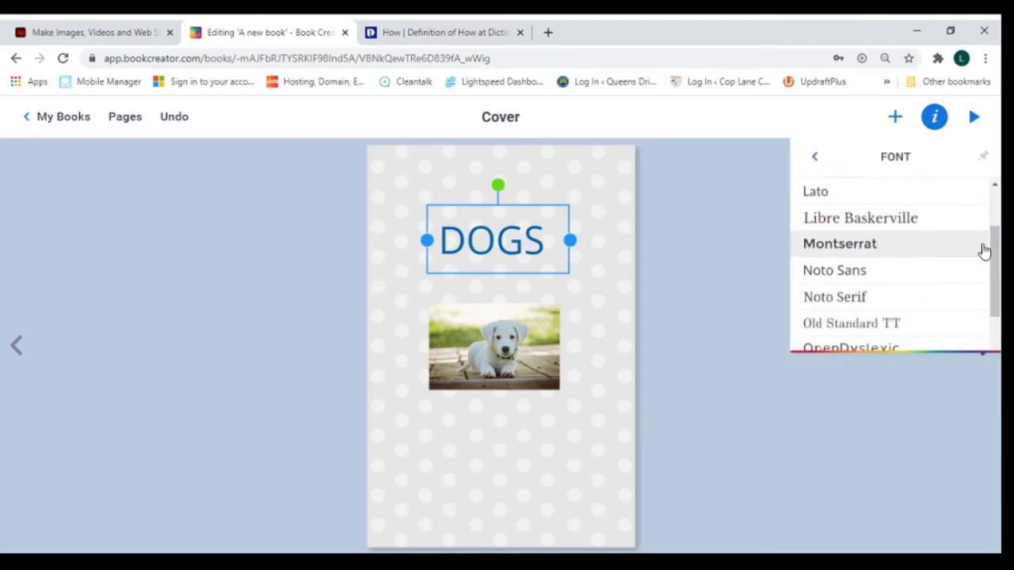
left_click(882, 248)
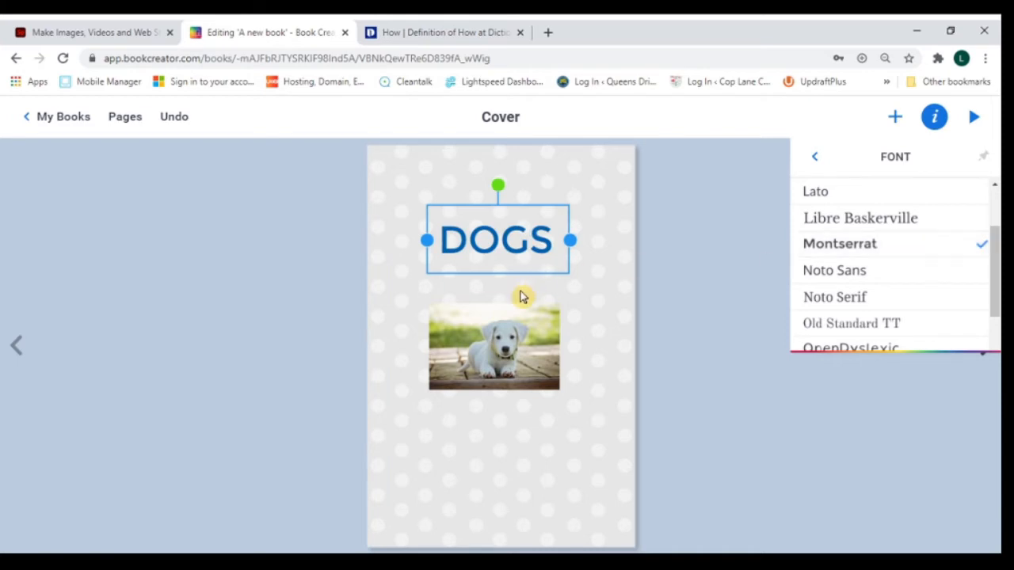
left_click(606, 306)
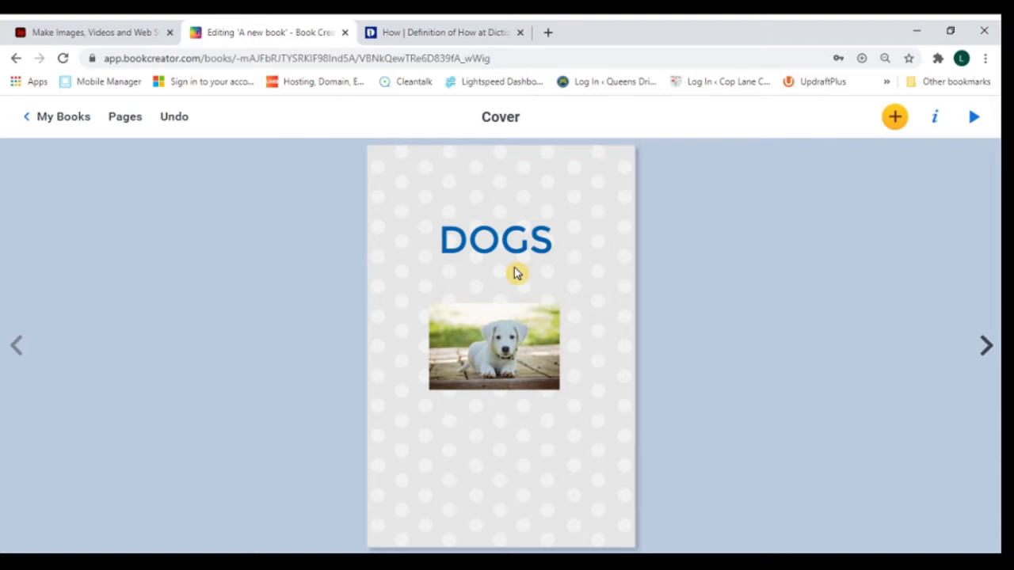
Set the background of pages 2 and 3 to solid light blue
left_click(986, 347)
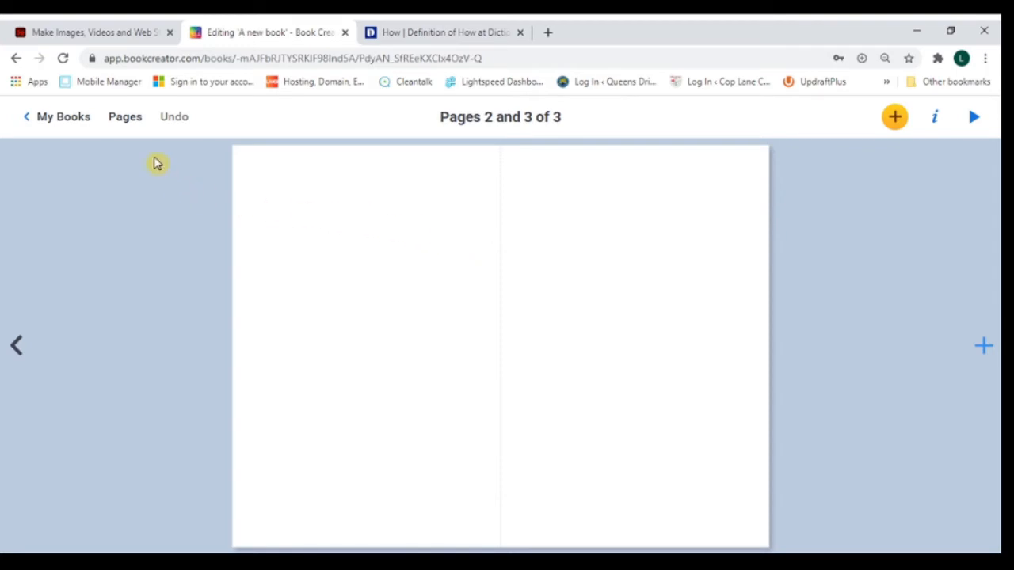
left_click(123, 119)
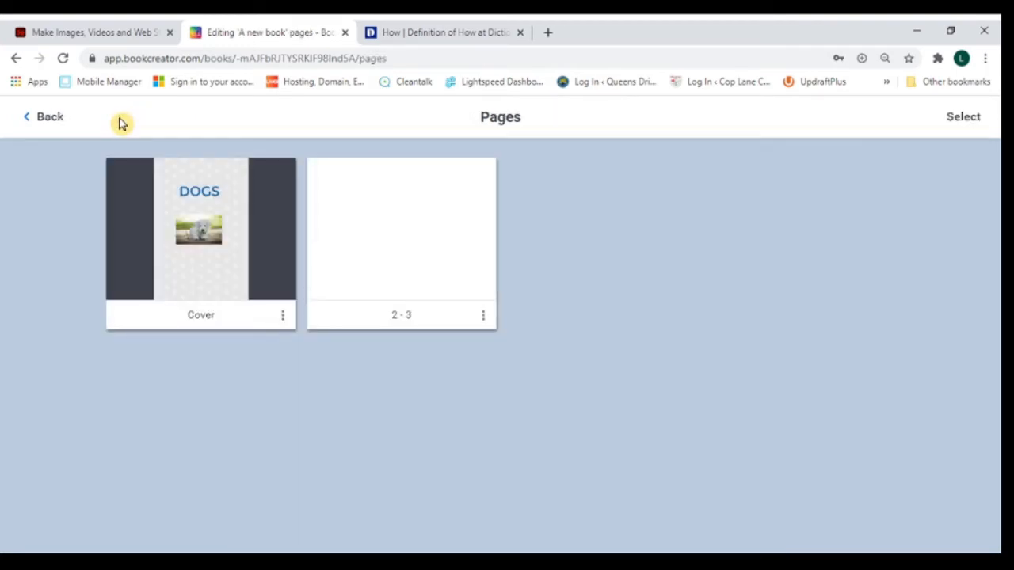
mouse_move(362, 215)
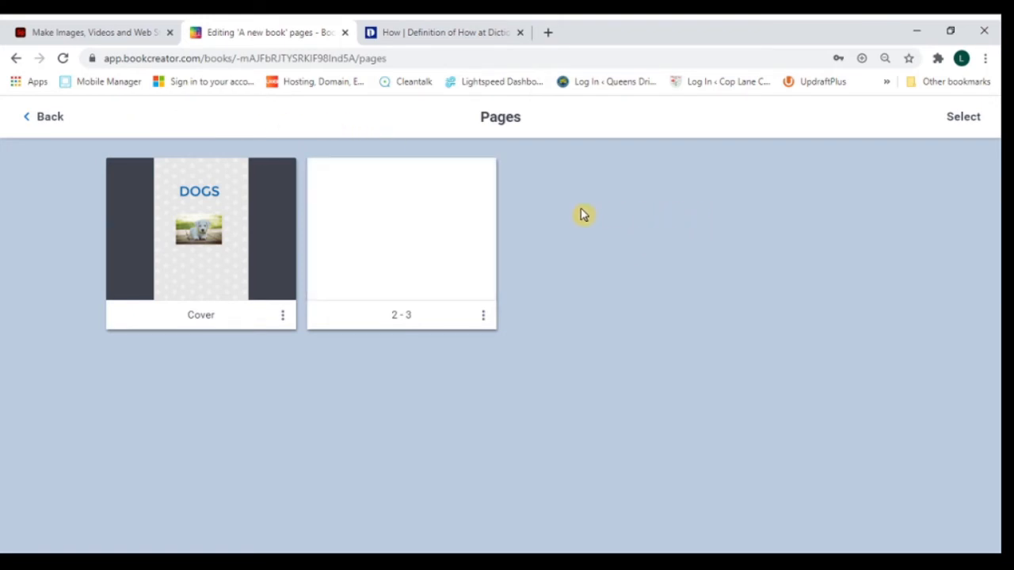
left_click(355, 210)
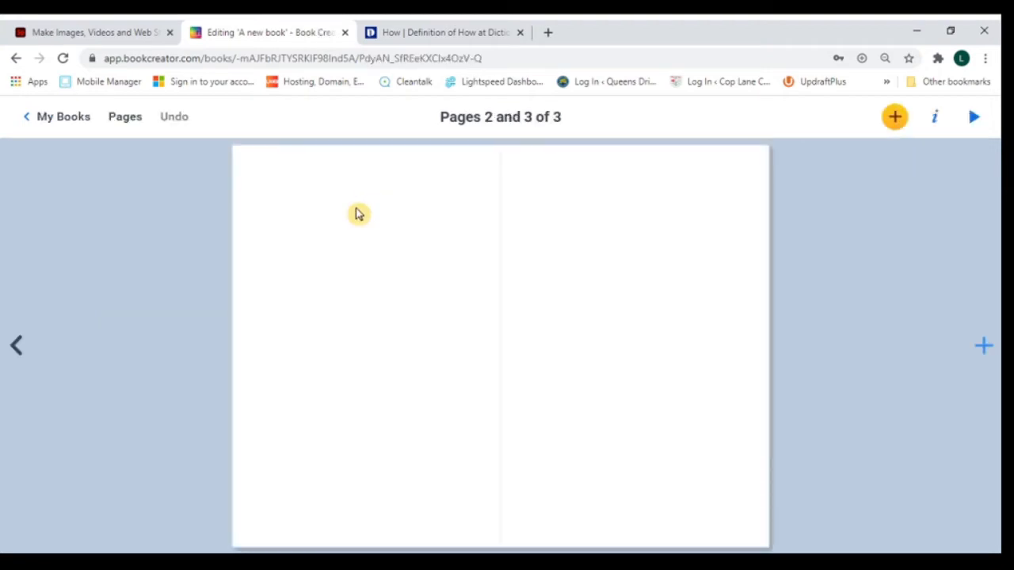
left_click(935, 118)
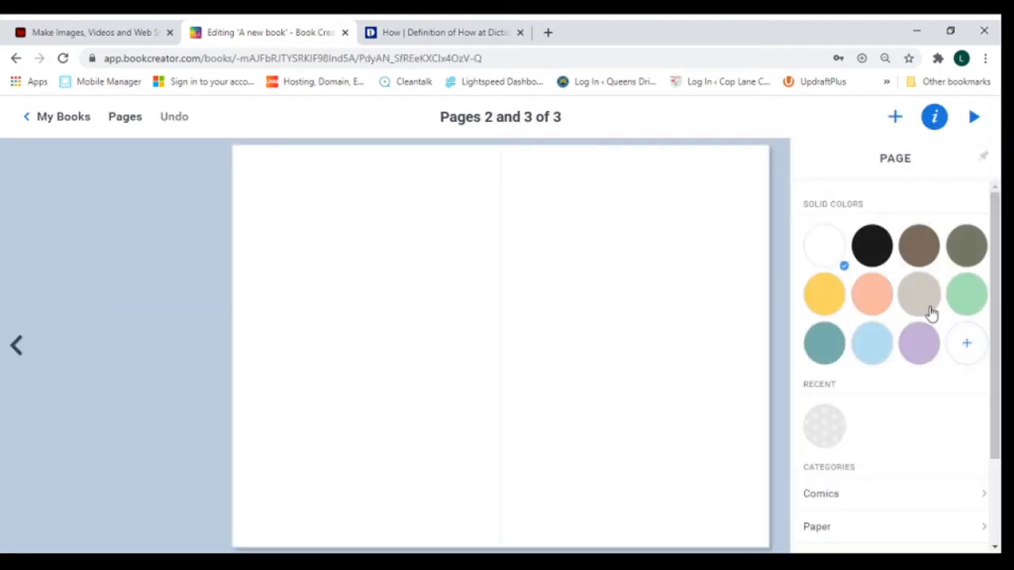
left_click(873, 351)
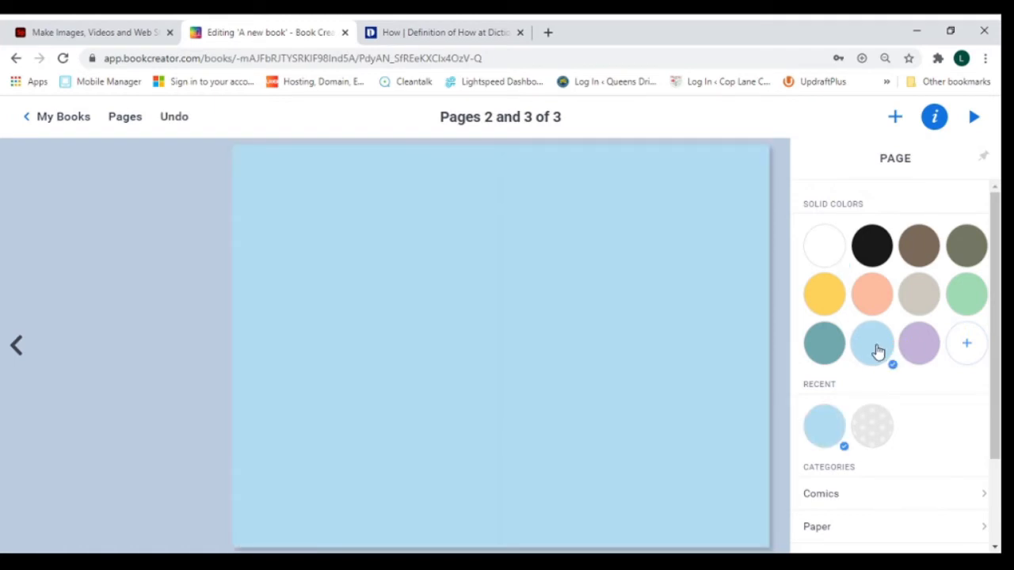
Copy the light blue spread twice to create pages 4–5 and 6–7
left_click(127, 122)
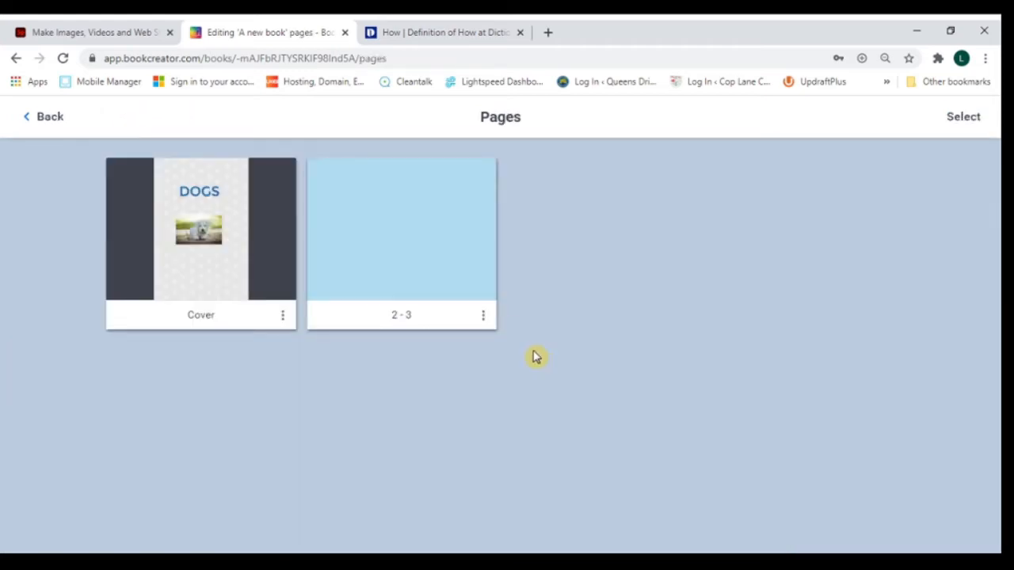
left_click(485, 317)
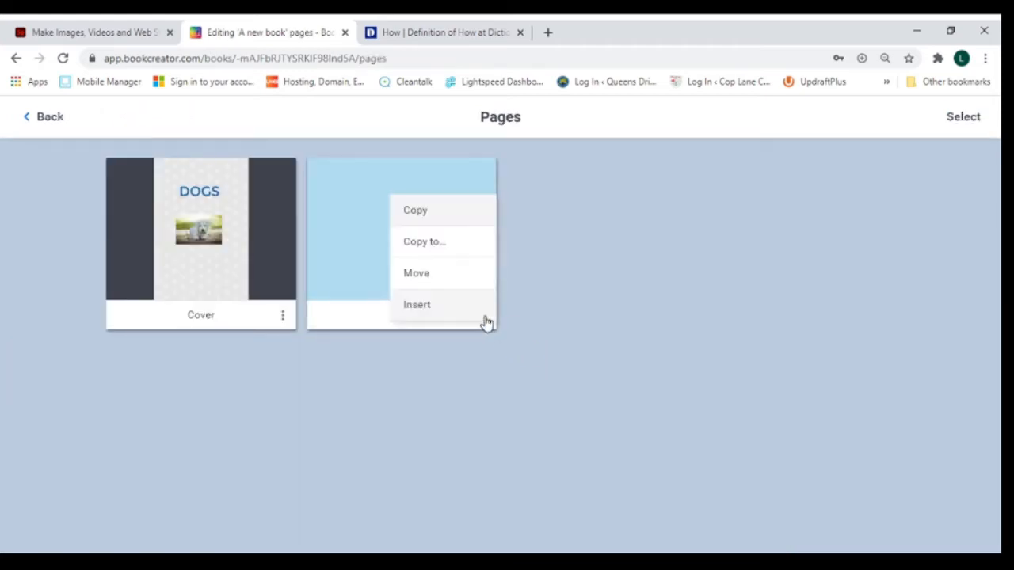
left_click(433, 211)
left_click(686, 318)
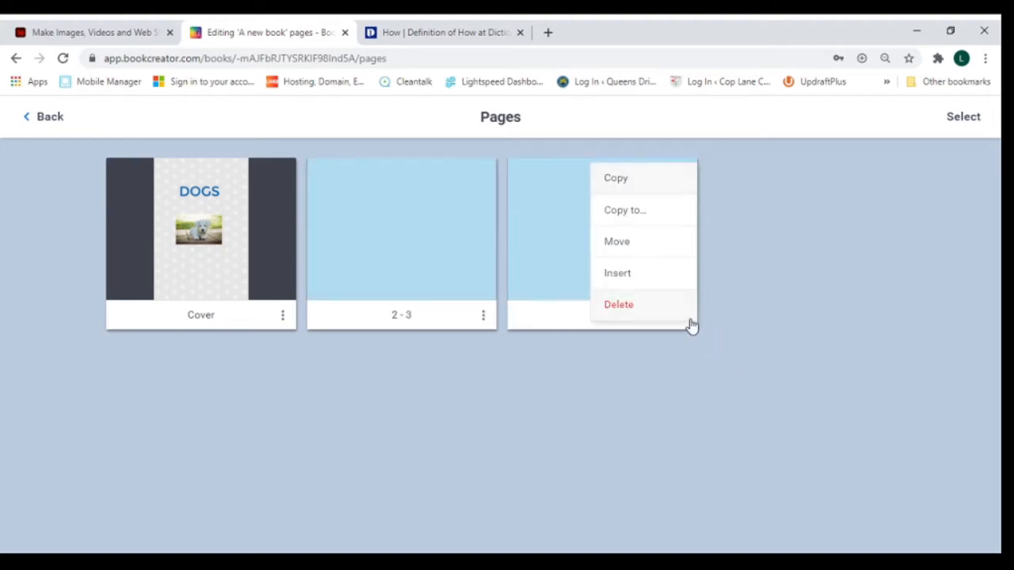
left_click(659, 182)
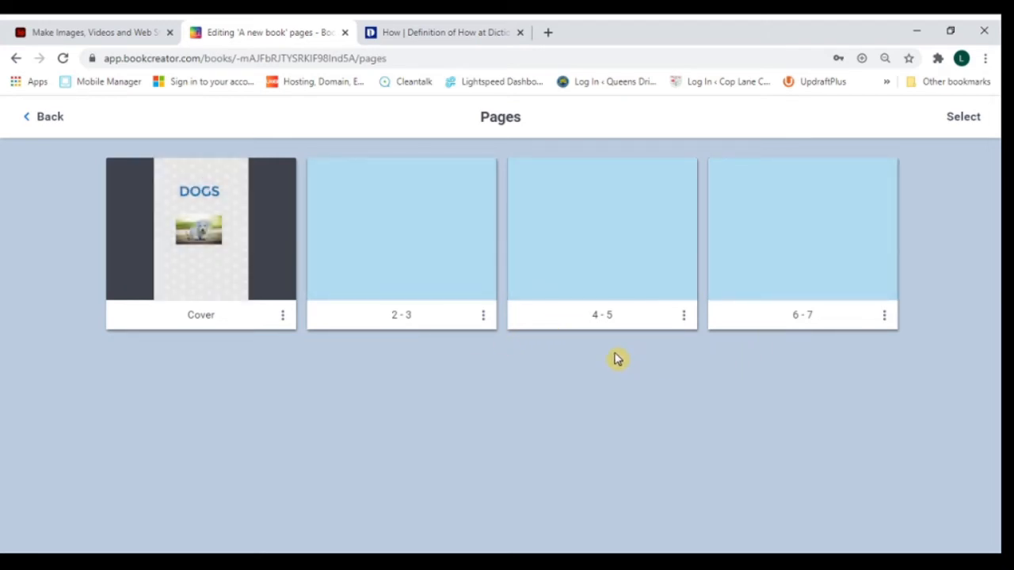
Add a text box reading "WELCOME" to pages 4 and 5 and move that spread directly after the cover
left_click(594, 257)
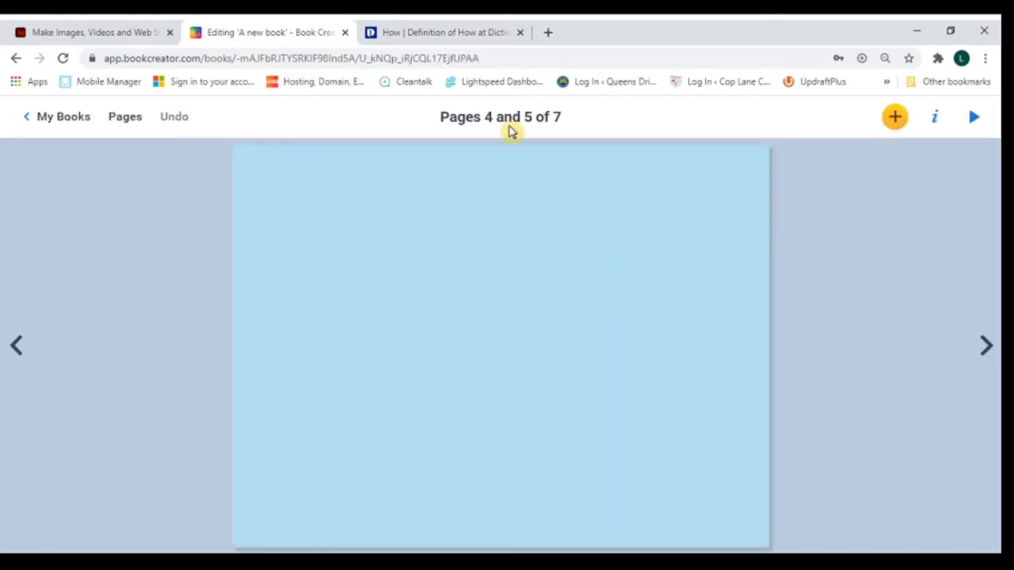
left_click(897, 120)
left_click(816, 314)
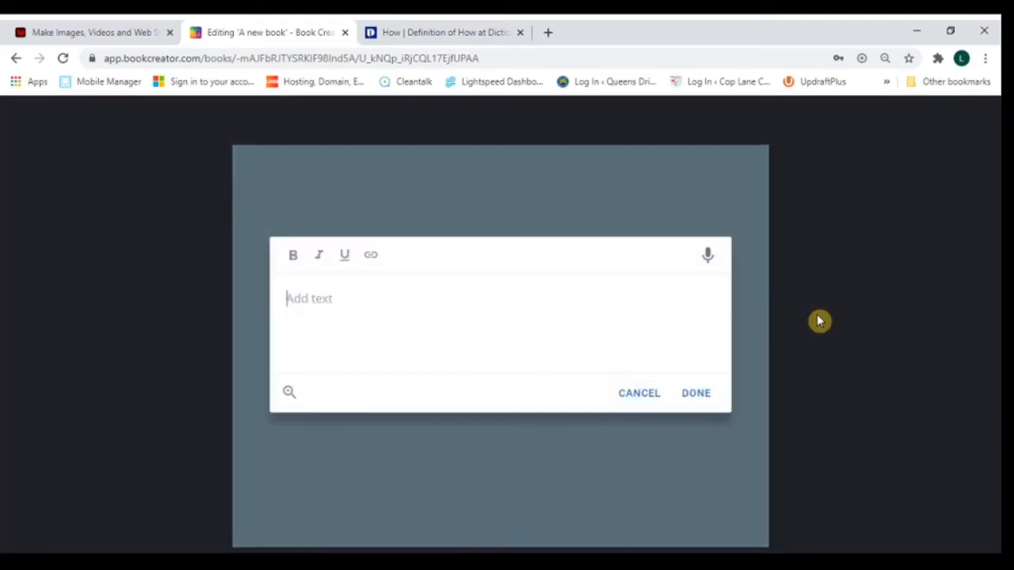
type("WELCOME")
left_click(704, 395)
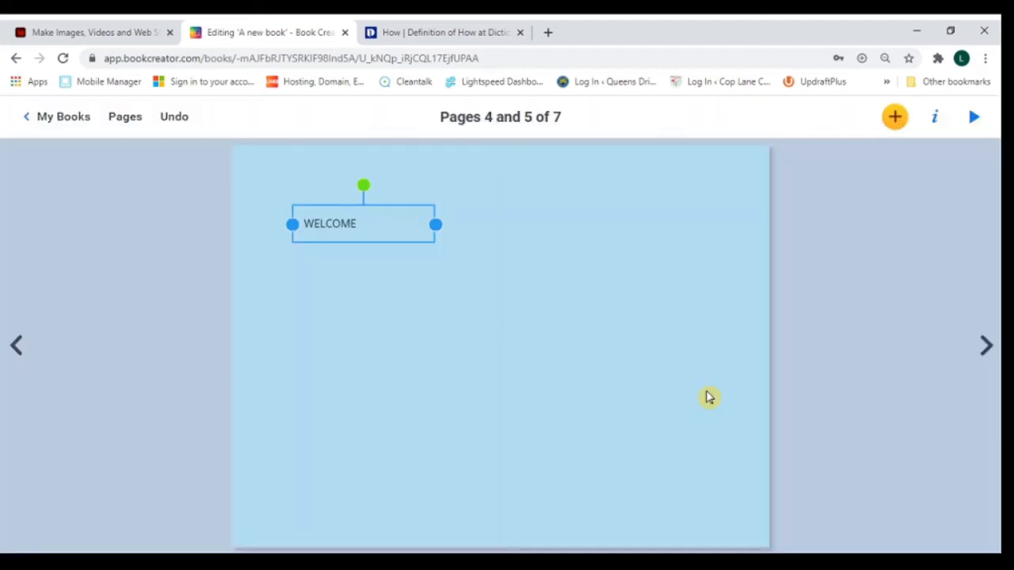
left_click(124, 117)
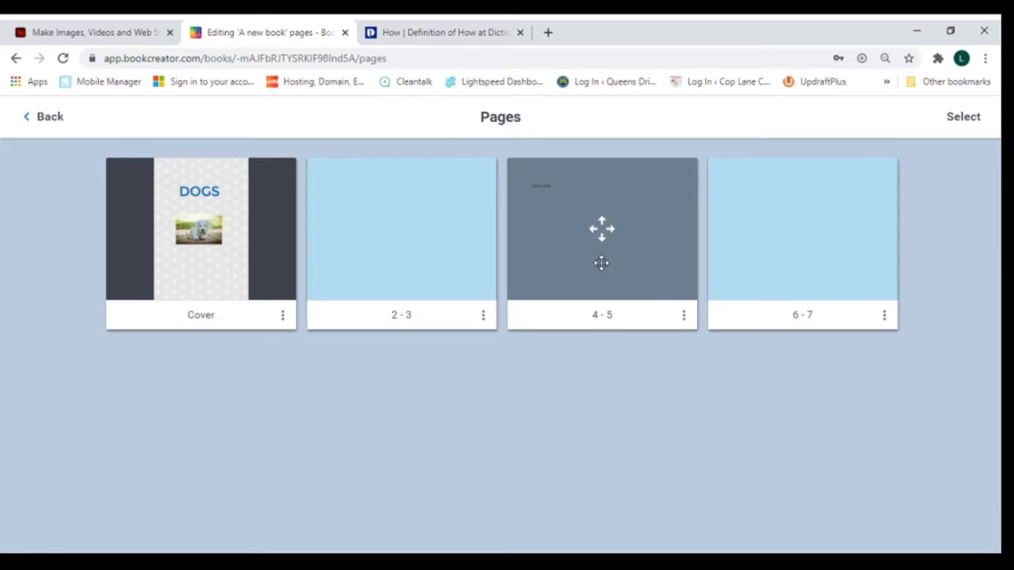
left_click_drag(600, 262, 394, 264)
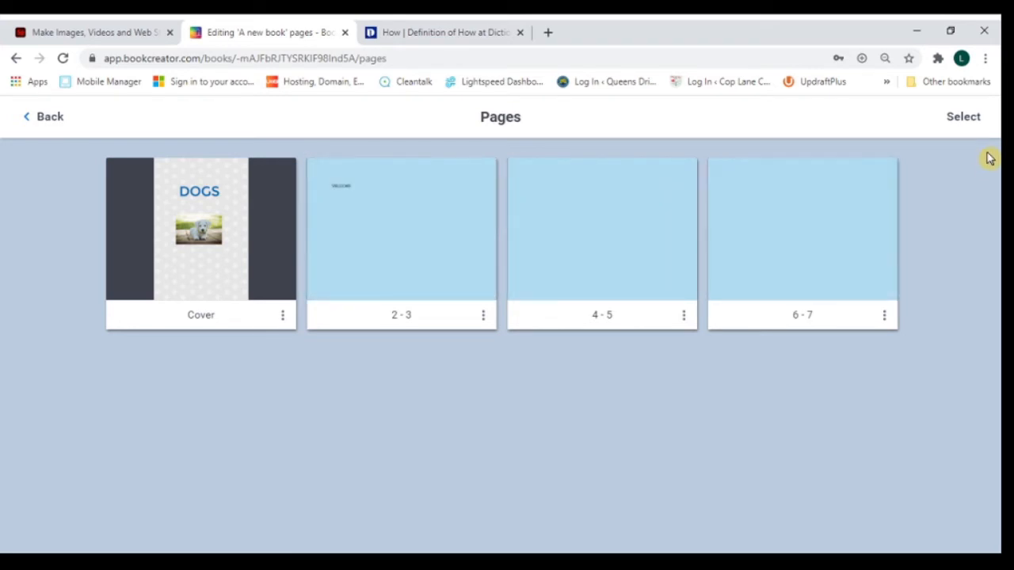
left_click(963, 119)
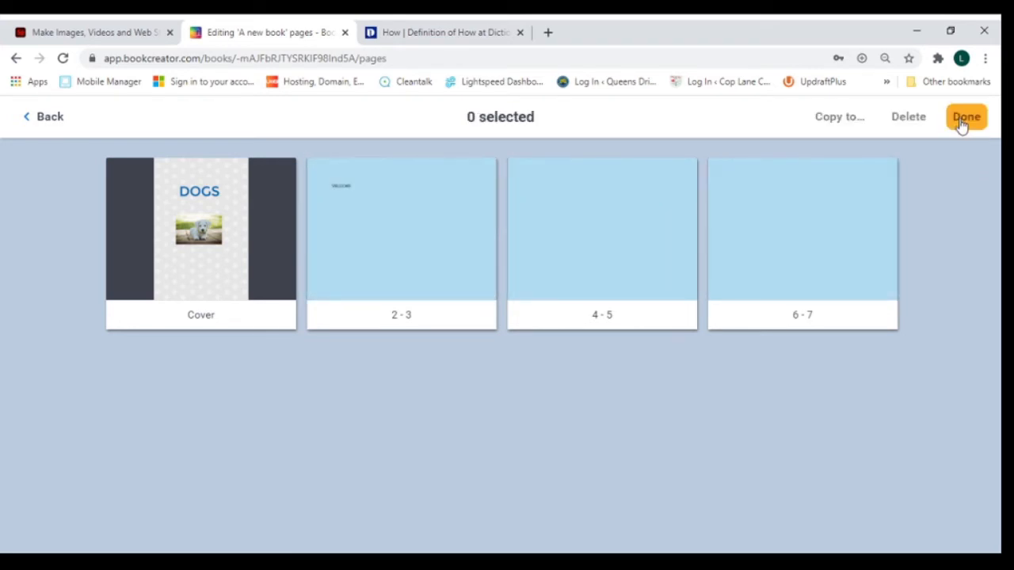
left_click(828, 239)
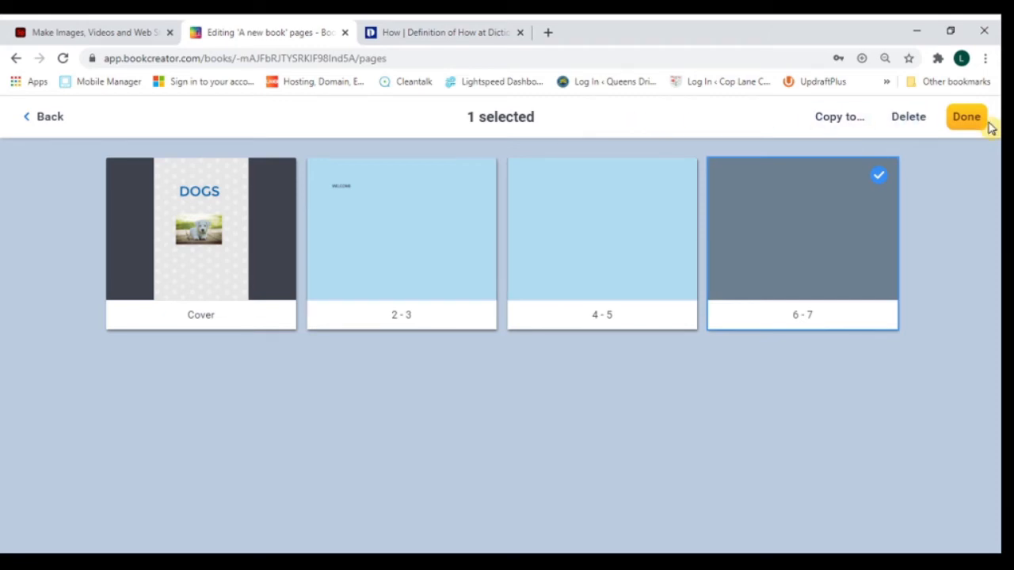
left_click(965, 120)
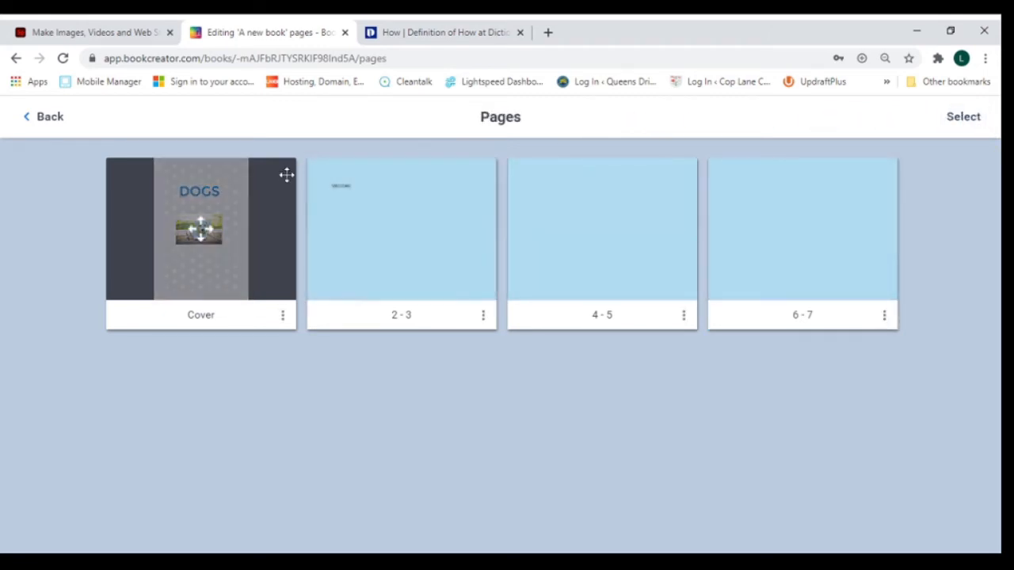
Give the WELCOME text box on pages 2 and 3 a dark blue background
left_click(337, 217)
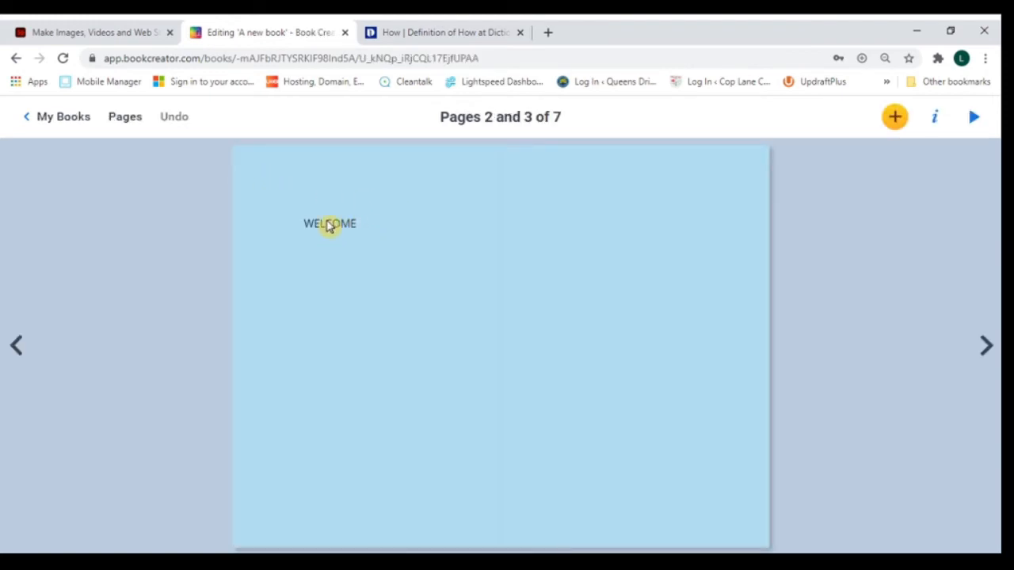
left_click(329, 225)
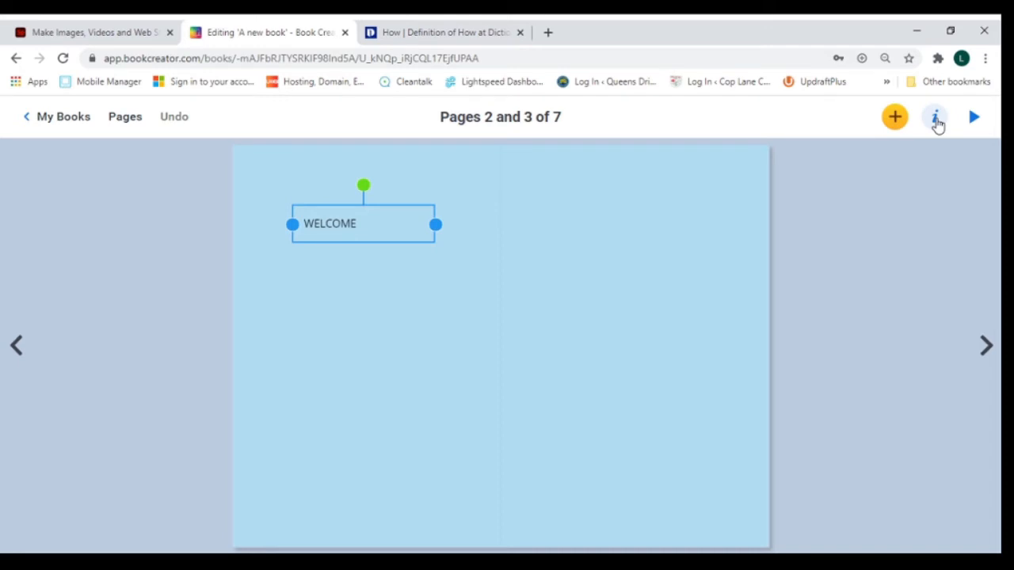
left_click(937, 124)
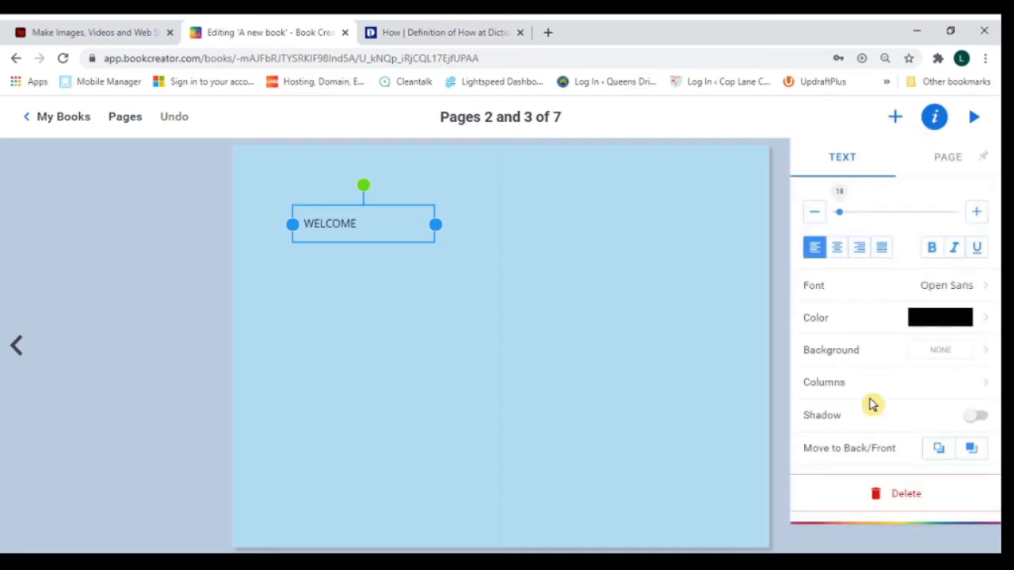
left_click(848, 348)
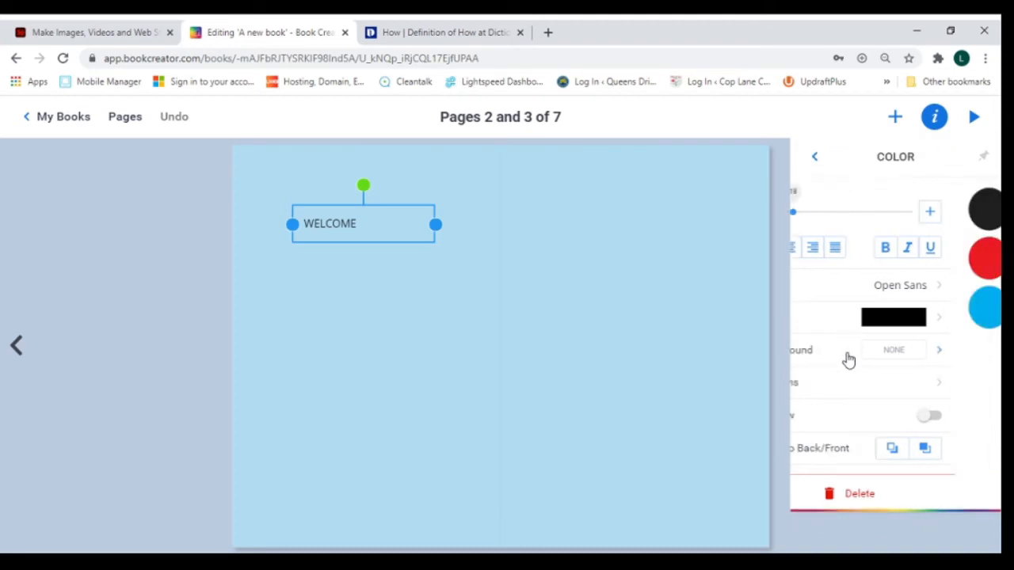
left_click(875, 318)
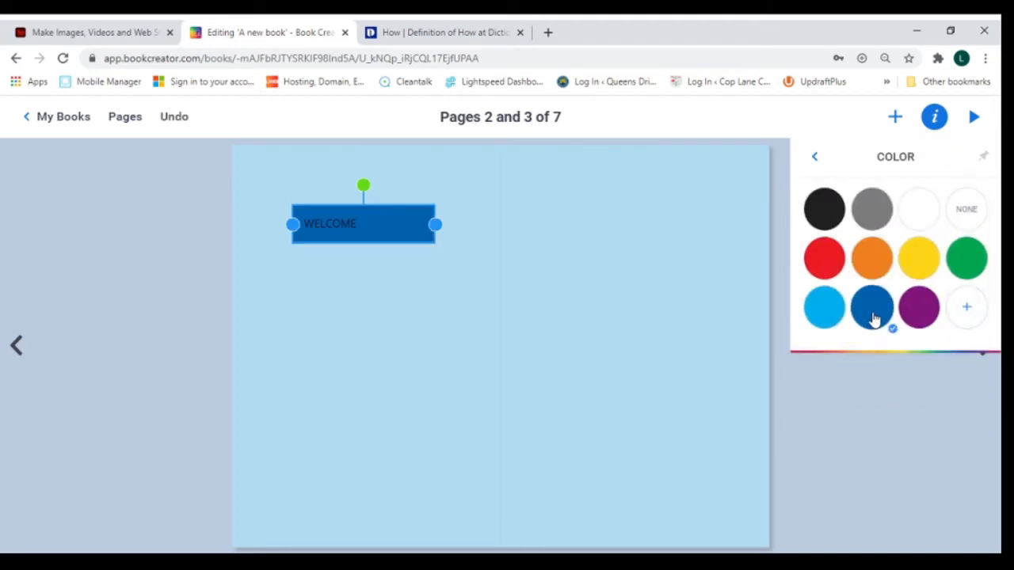
Set the WELCOME text size to 70 and fit its box around the word near the top of page 2
left_click_drag(435, 225, 369, 303)
left_click(935, 117)
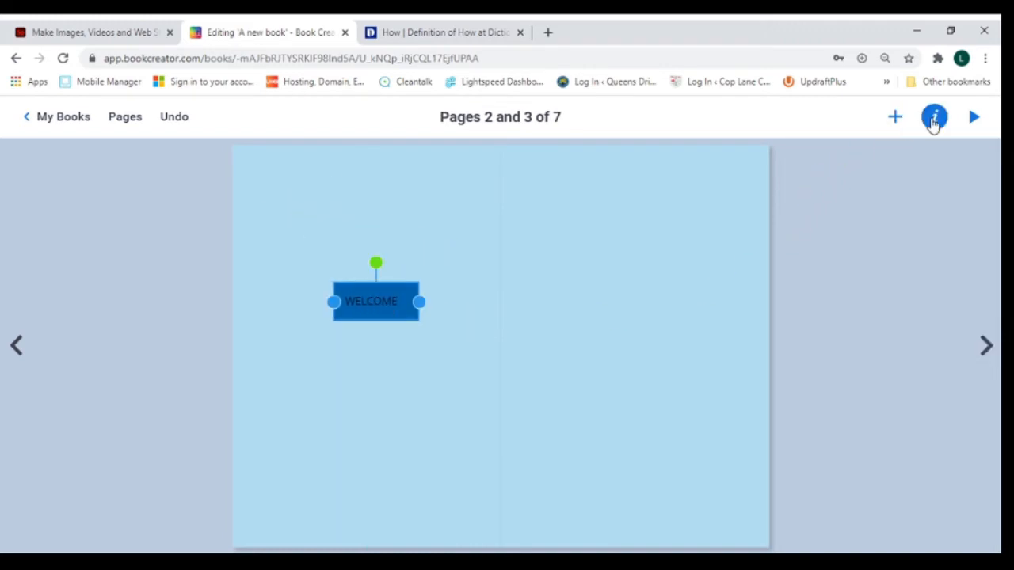
left_click_drag(839, 211, 866, 212)
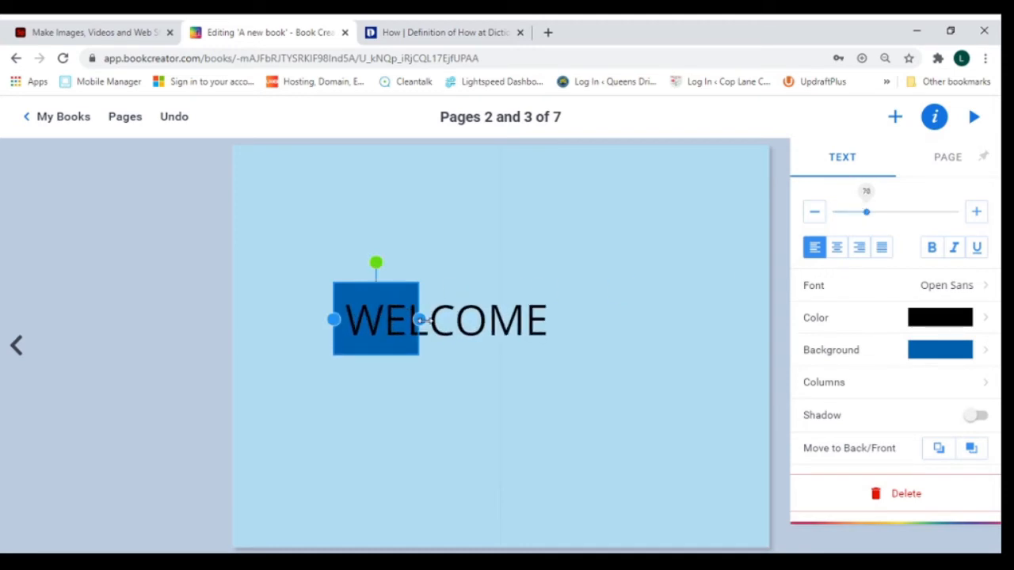
left_click_drag(423, 319, 560, 320)
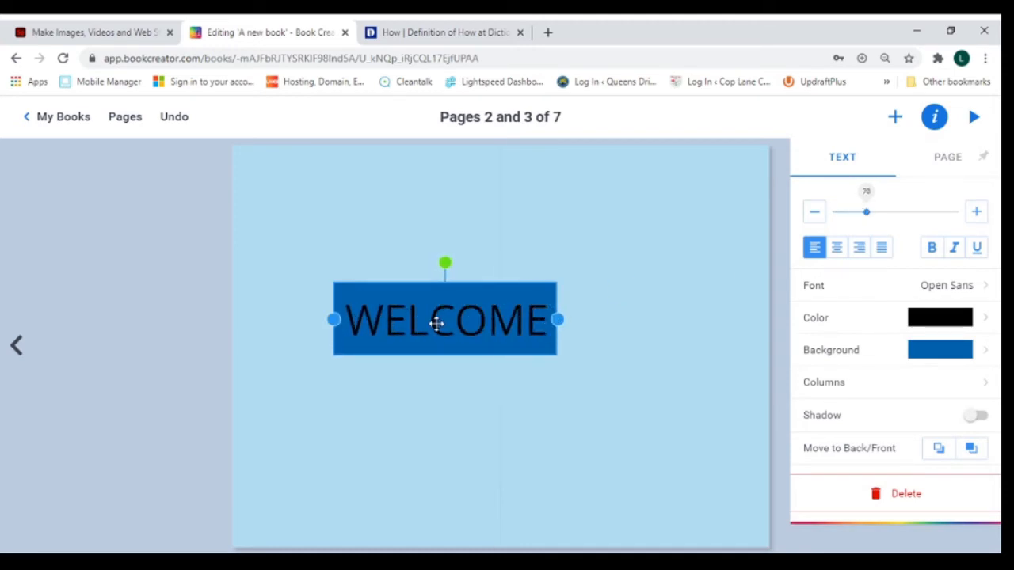
left_click_drag(436, 321, 355, 215)
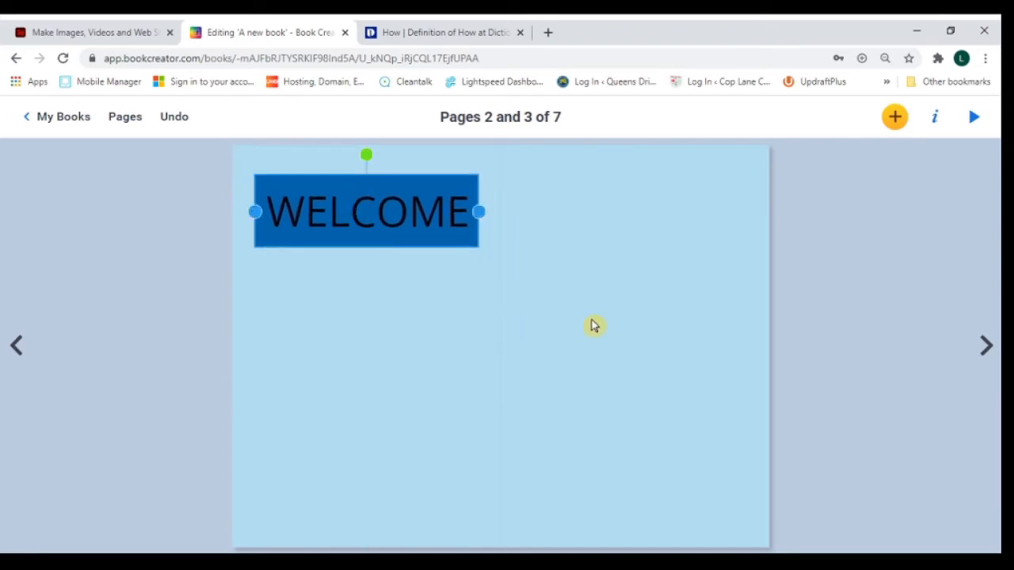
Import a map of Preston, UK onto pages 2 and 3
left_click(894, 118)
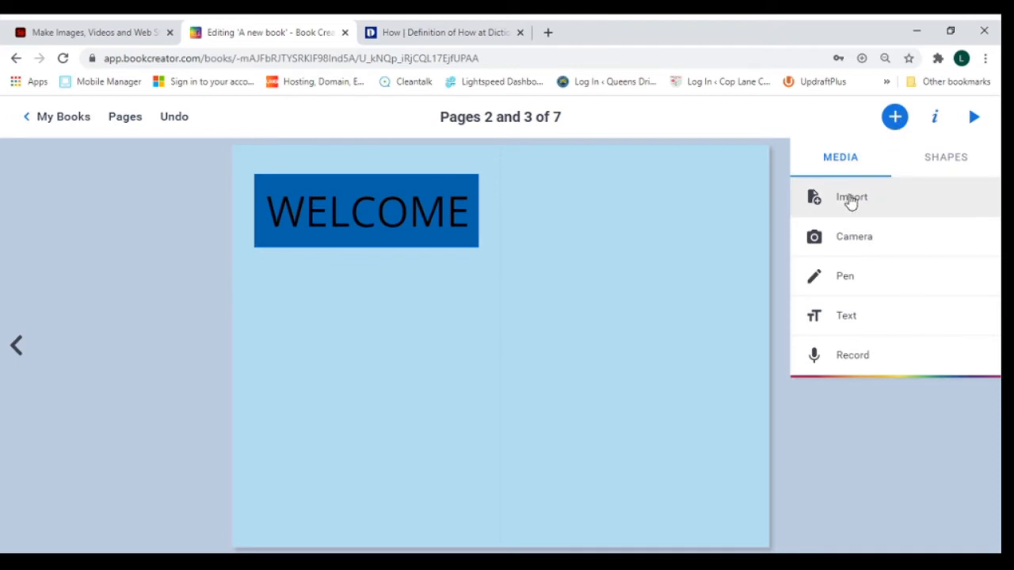
left_click(851, 200)
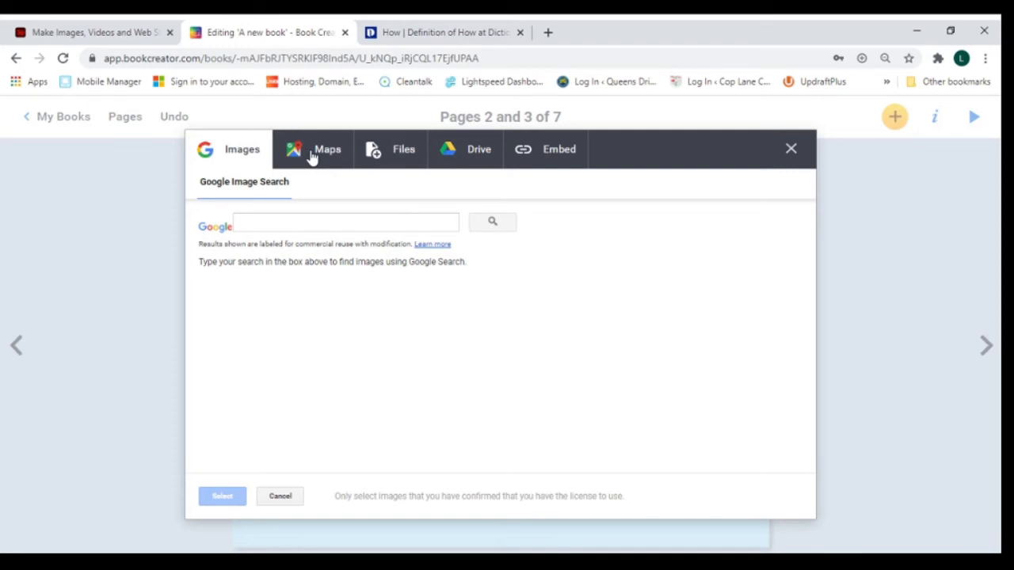
left_click(311, 156)
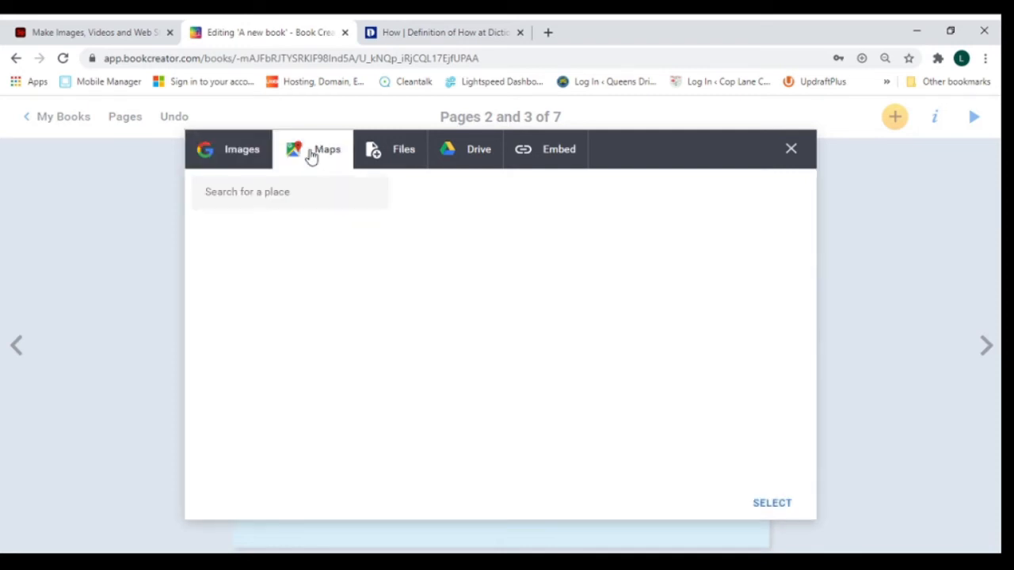
left_click(292, 191)
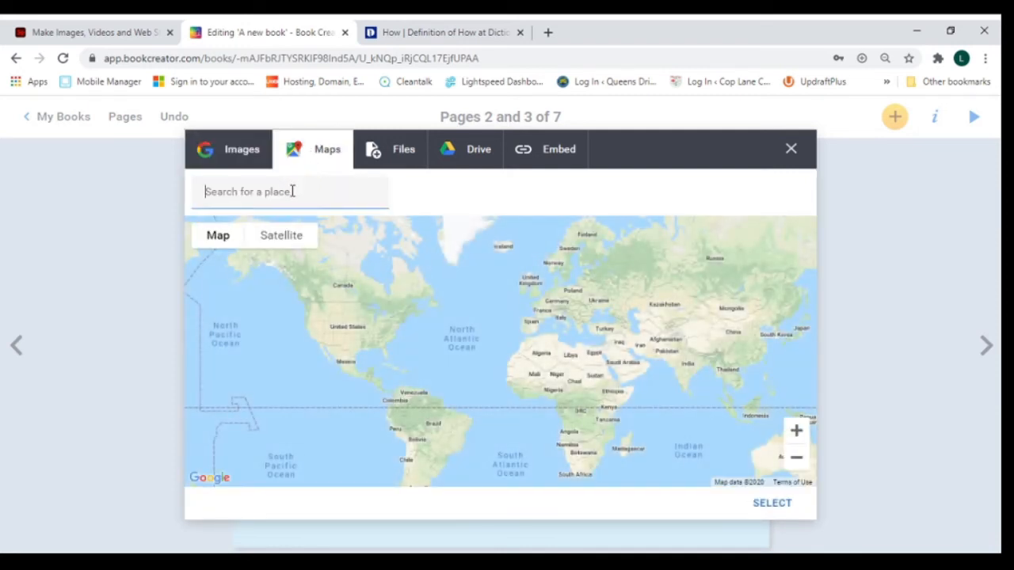
type("PRES")
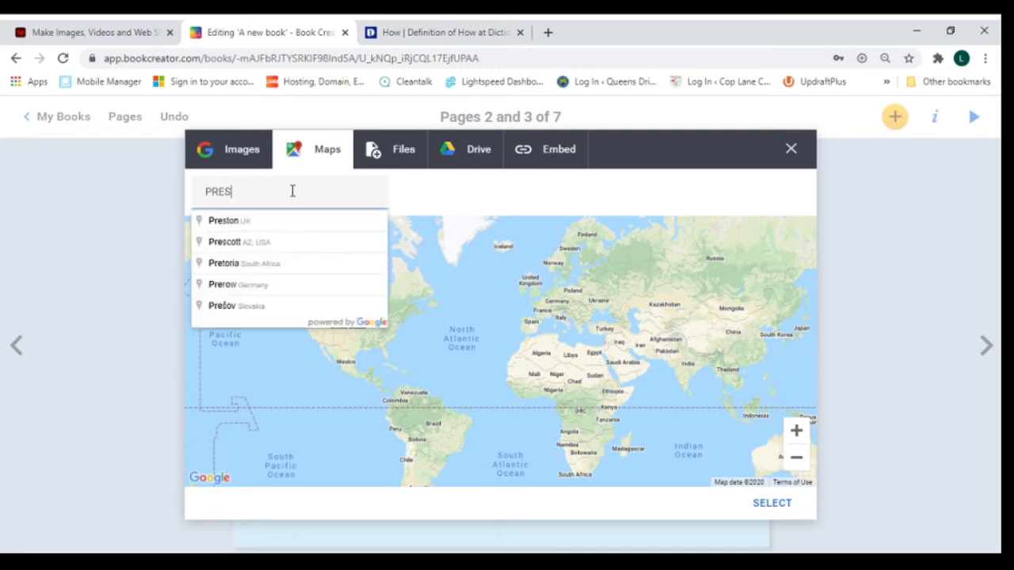
type("TON")
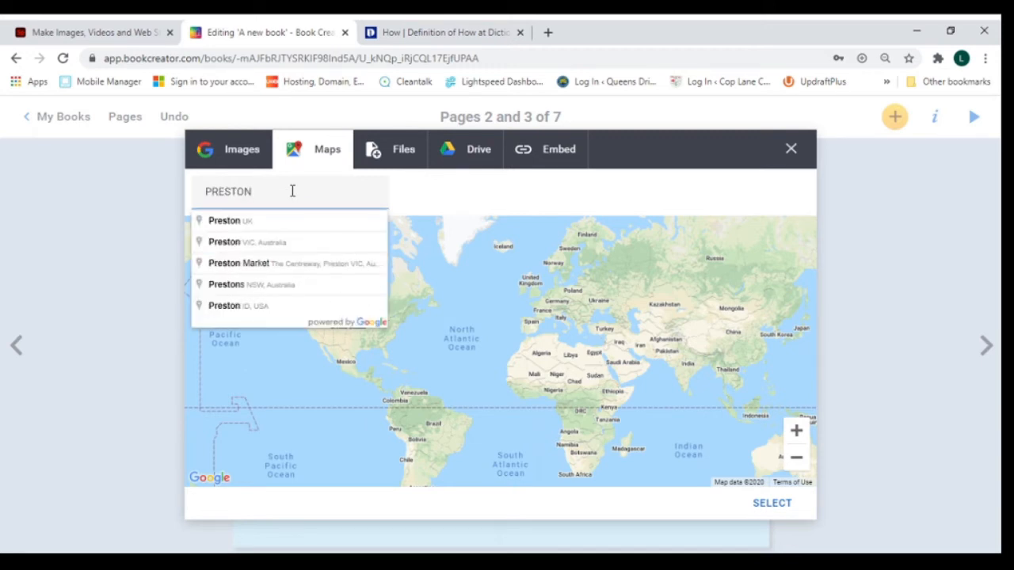
left_click(216, 221)
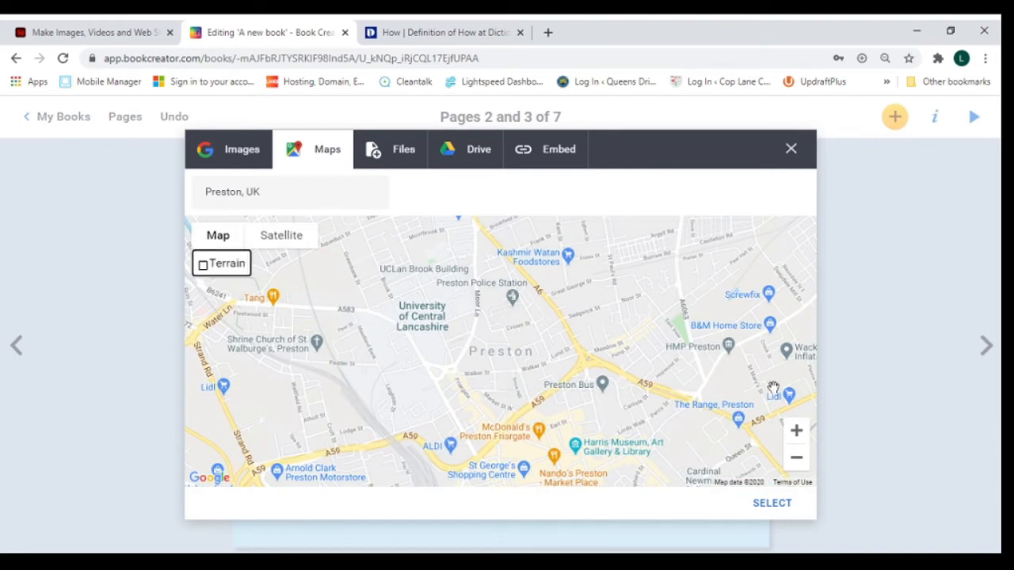
left_click(773, 504)
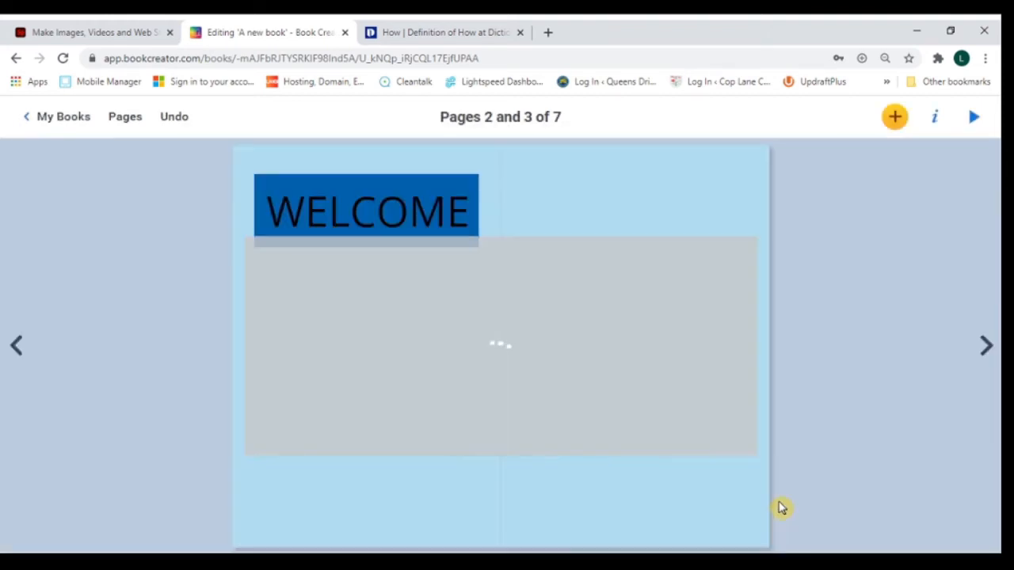
Shrink the Preston map and position it directly below the WELCOME box on page 2
left_click(623, 397)
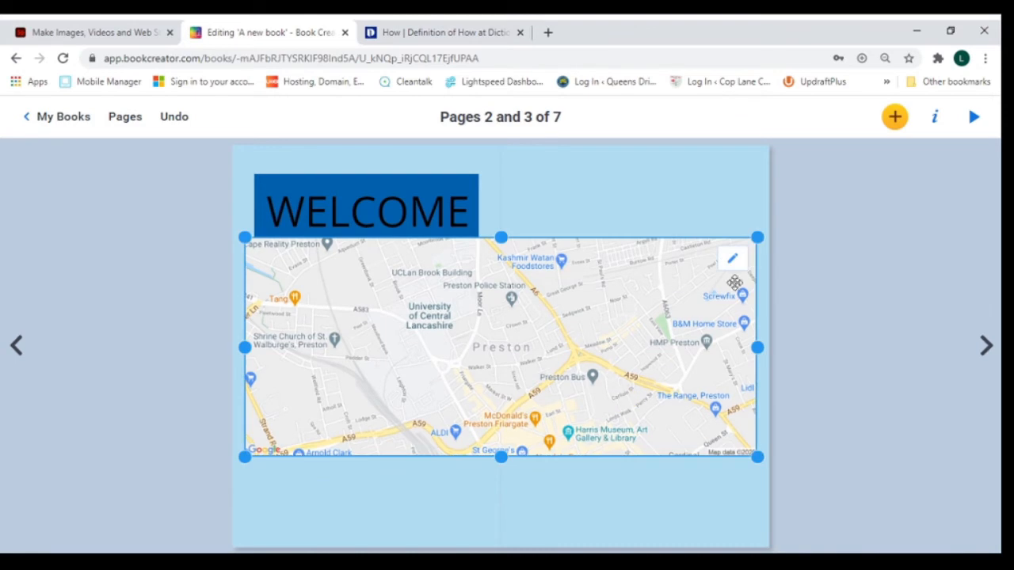
left_click_drag(757, 236, 460, 305)
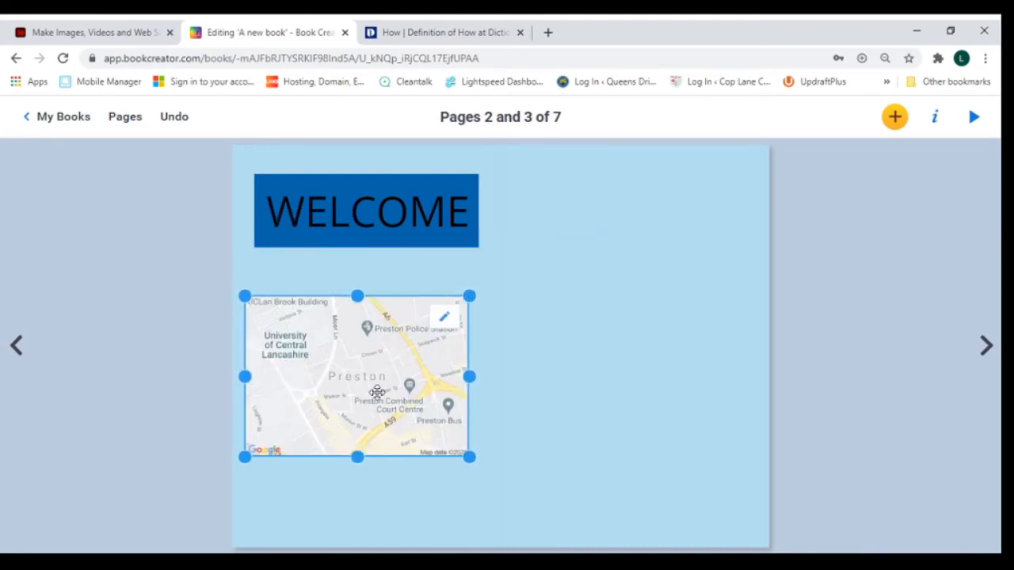
left_click_drag(377, 391, 386, 362)
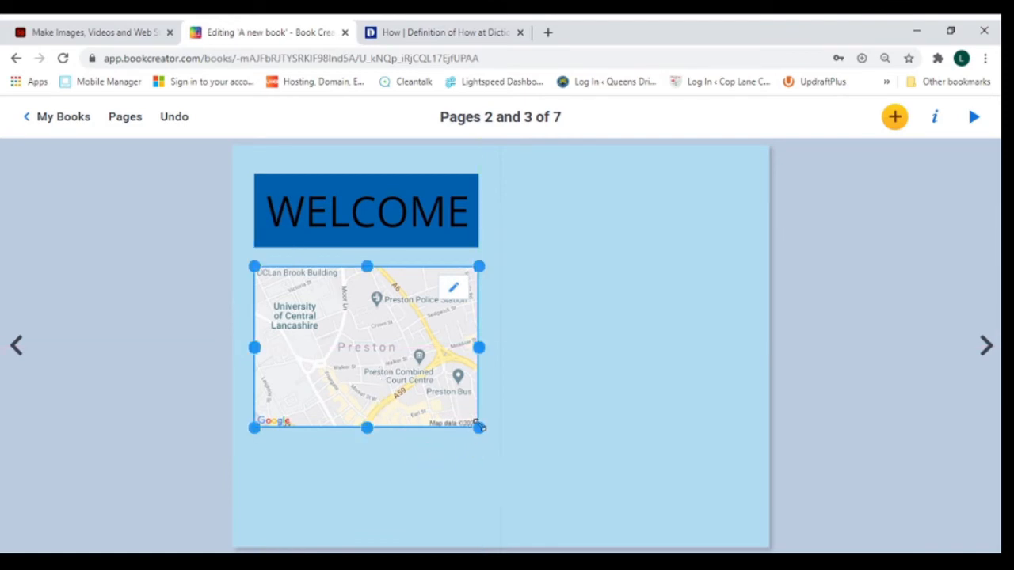
left_click_drag(478, 428, 466, 448)
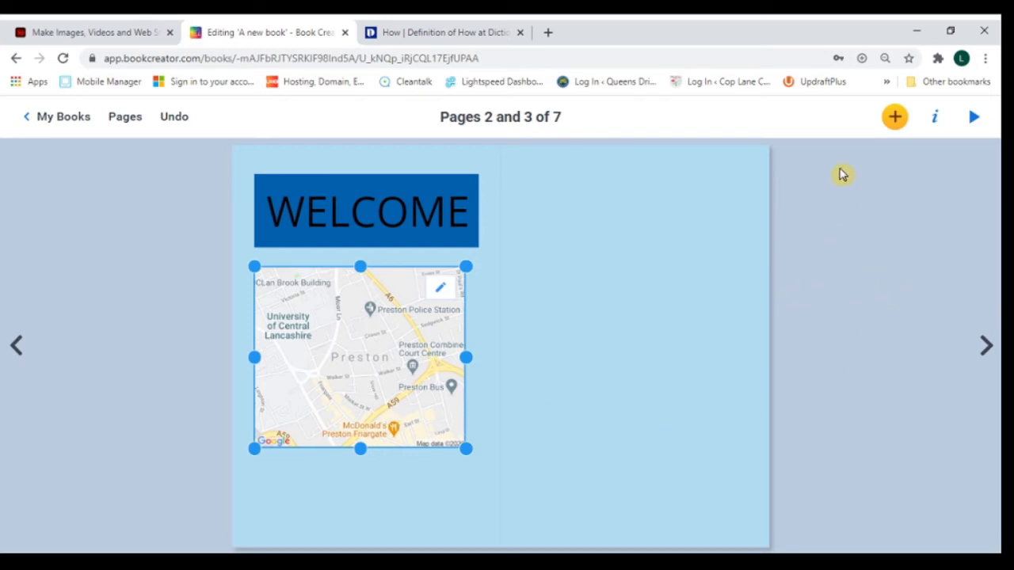
Import the photo of a wooden desk with a laptop and coffee cup and place it near the top of page 3
left_click(896, 118)
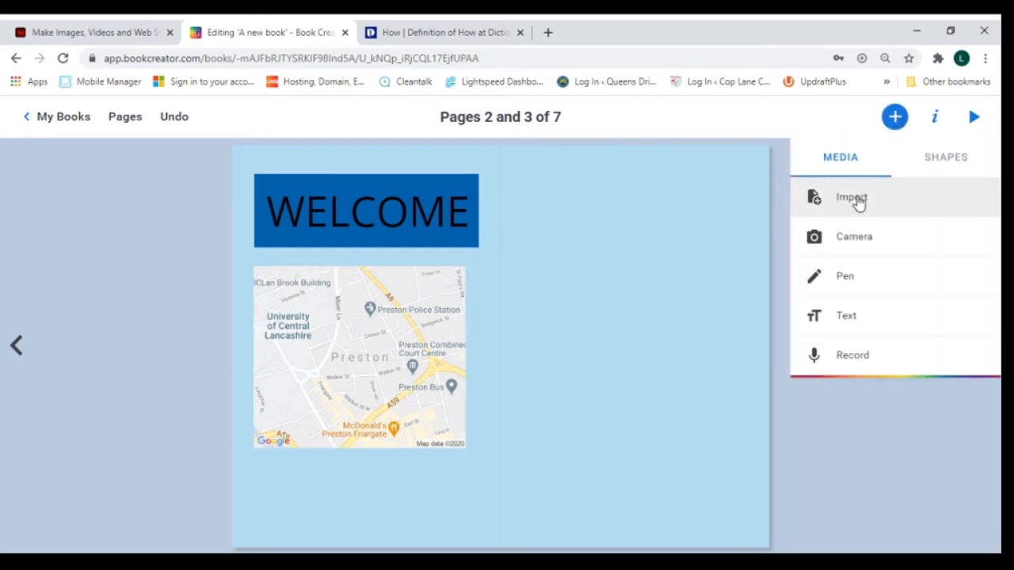
left_click(859, 201)
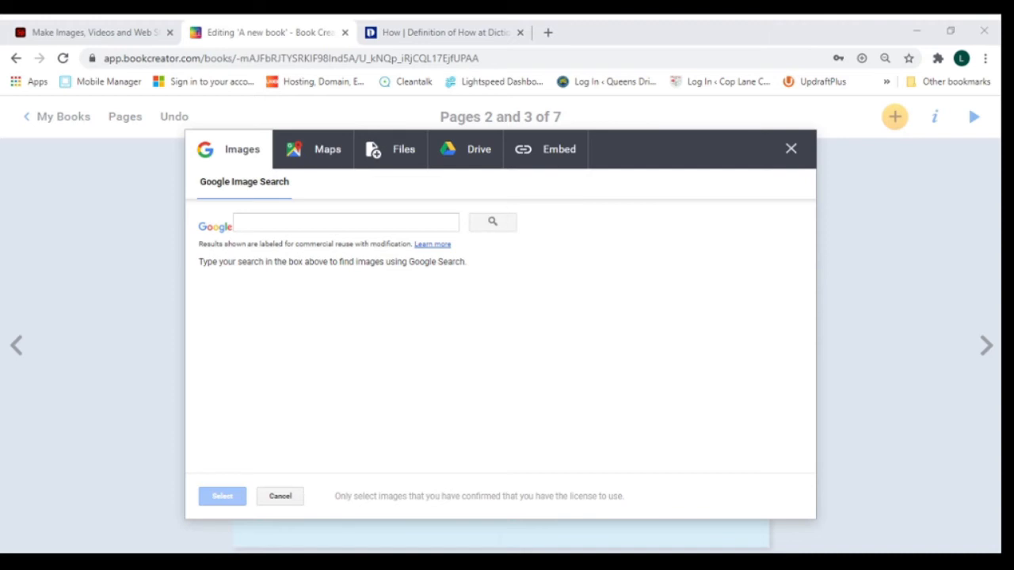
left_click(389, 351)
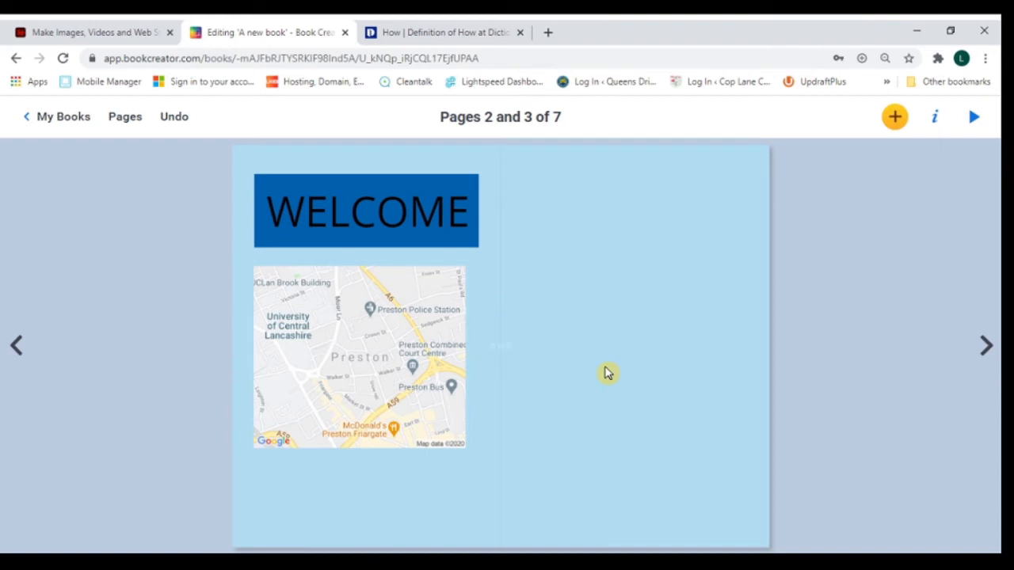
left_click_drag(499, 360, 607, 252)
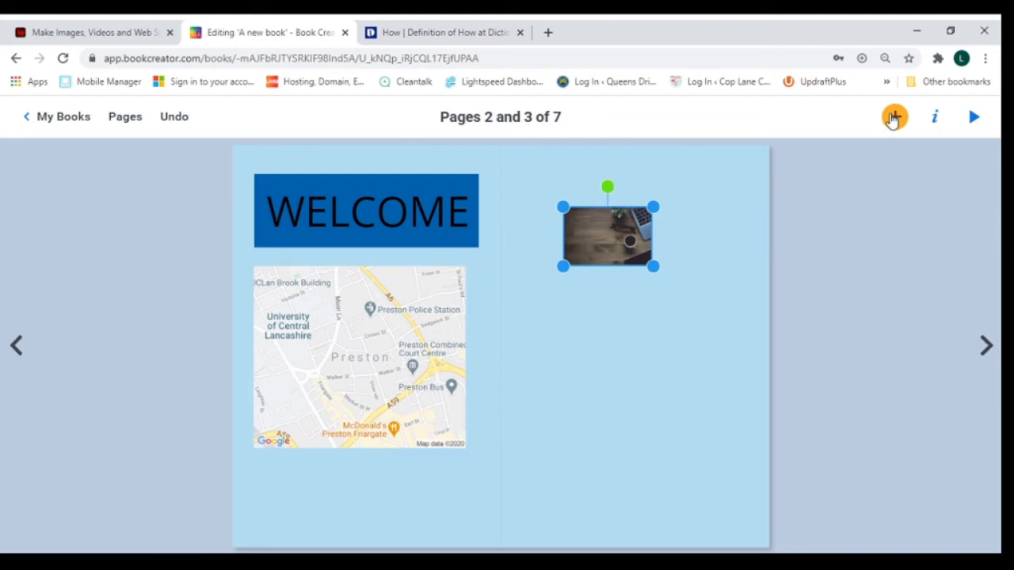
left_click(893, 118)
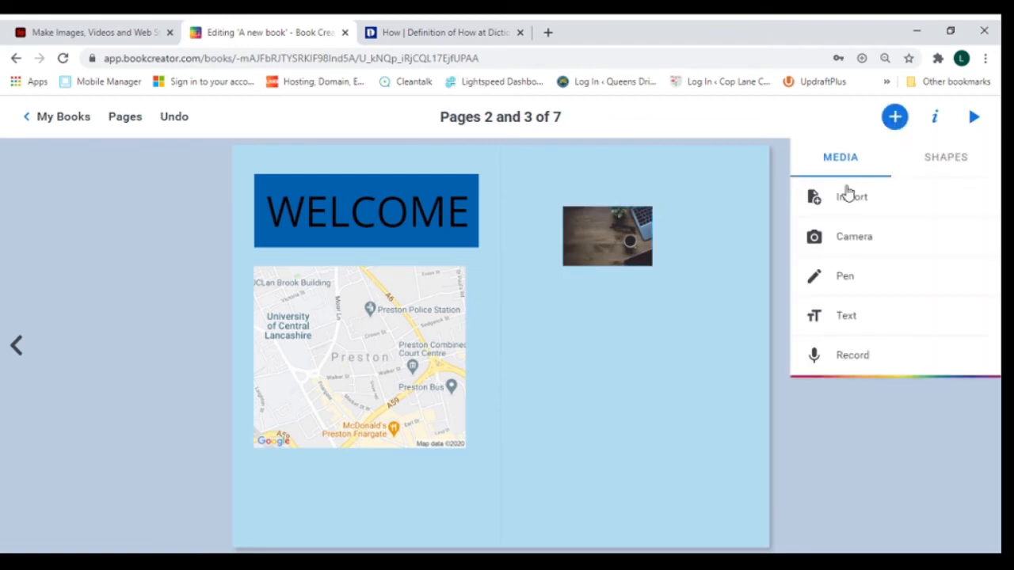
left_click(691, 375)
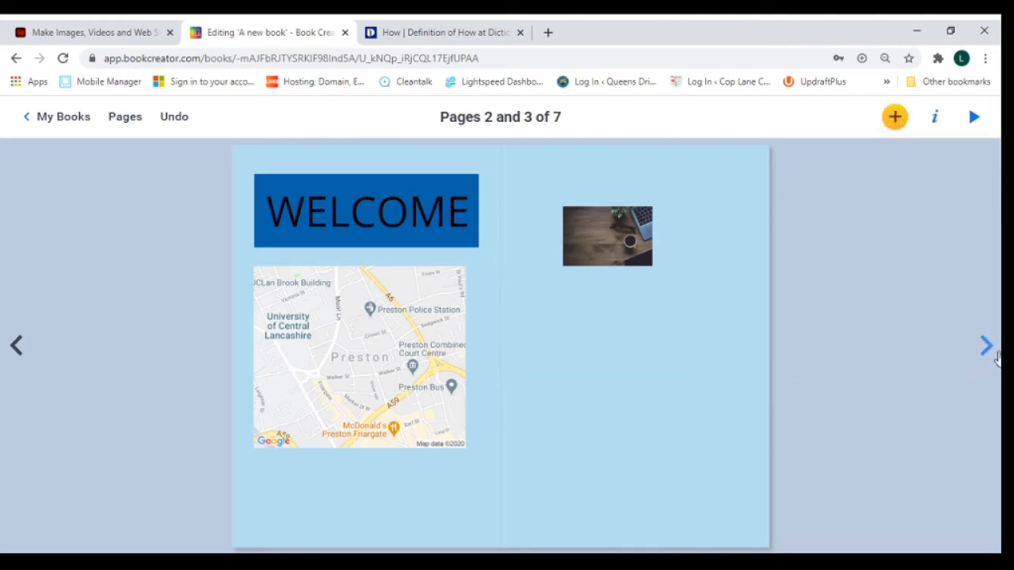
On pages 4 and 5, sketch a house with a roof, two windows and a door using the black Auto pen
left_click(987, 350)
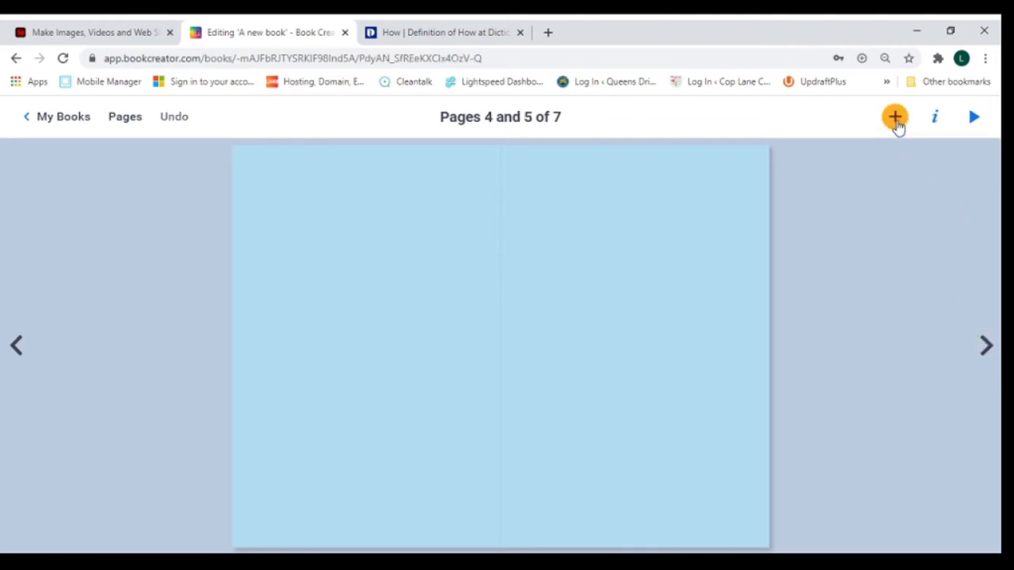
left_click(896, 120)
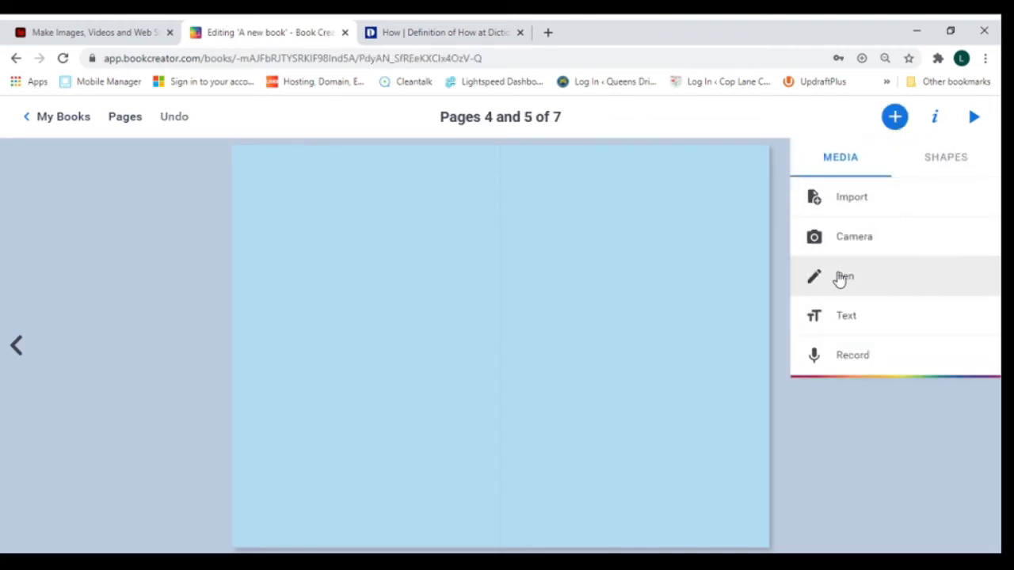
left_click(836, 281)
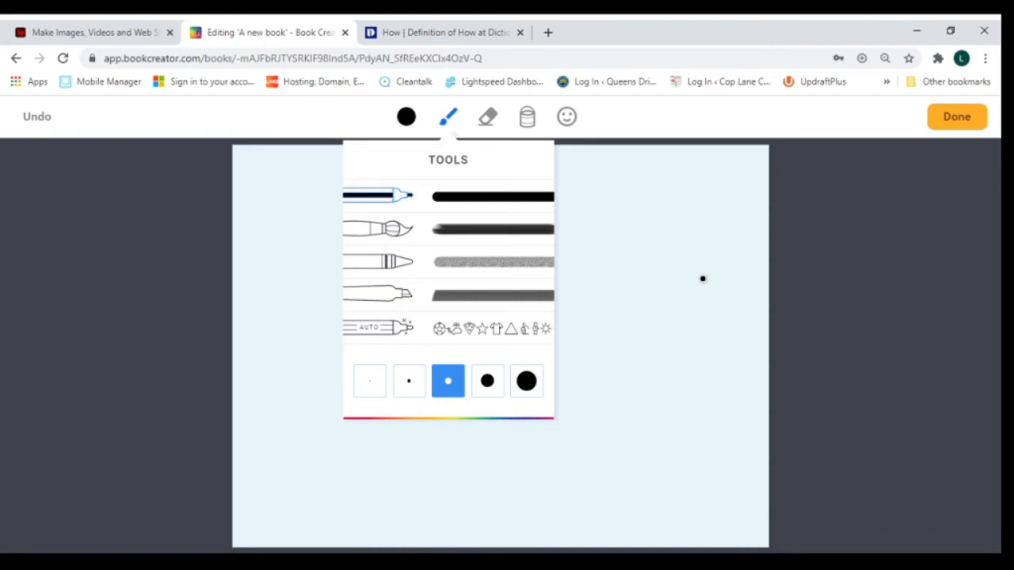
left_click(400, 330)
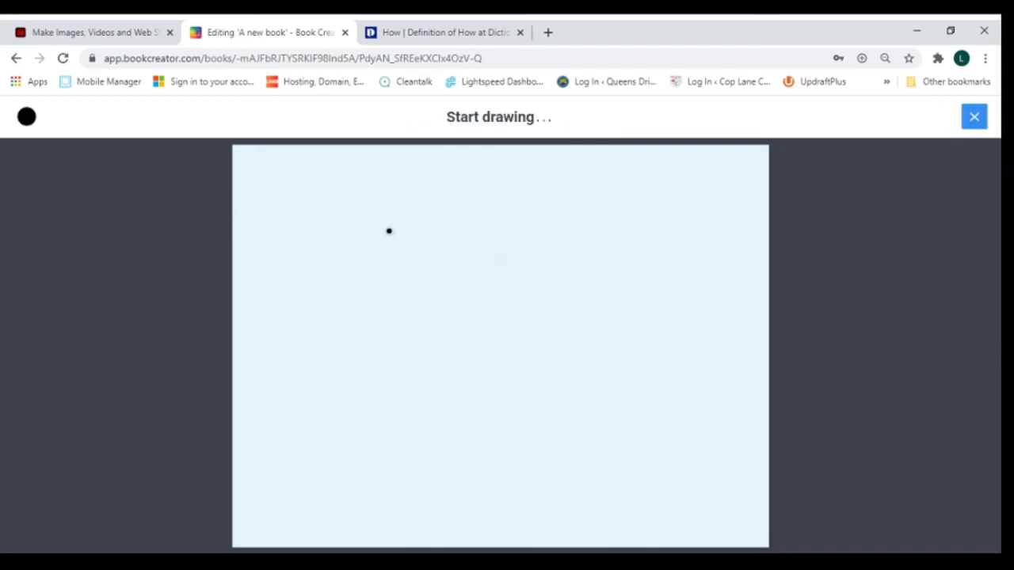
mouse_move(407, 217)
left_mouse_down()
mouse_move(549, 222)
mouse_move(565, 344)
mouse_move(395, 331)
mouse_move(408, 221)
mouse_move(483, 166)
mouse_move(558, 212)
left_mouse_up()
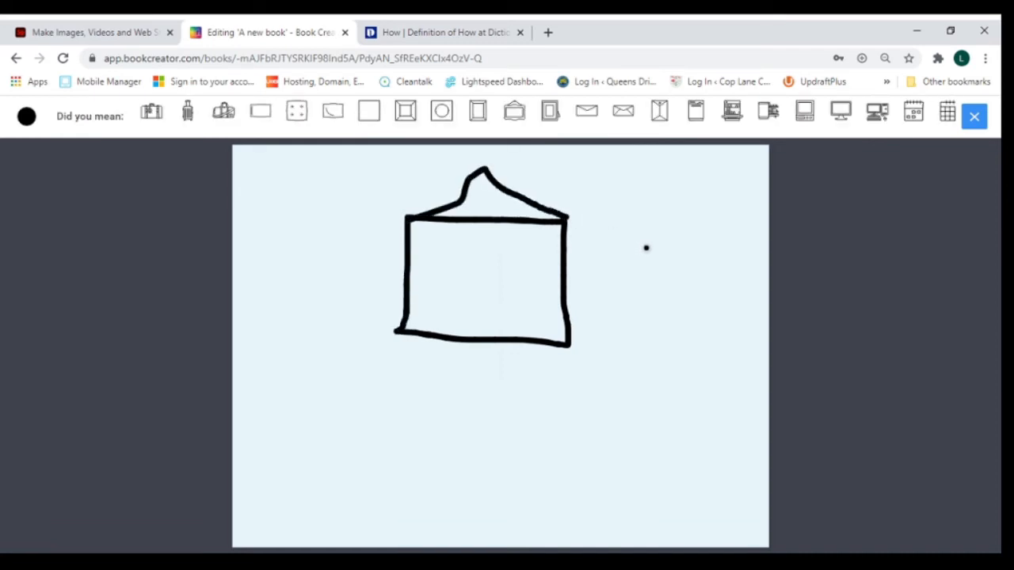
mouse_move(428, 242)
left_mouse_down()
mouse_move(465, 268)
mouse_move(467, 242)
mouse_move(425, 242)
left_mouse_up()
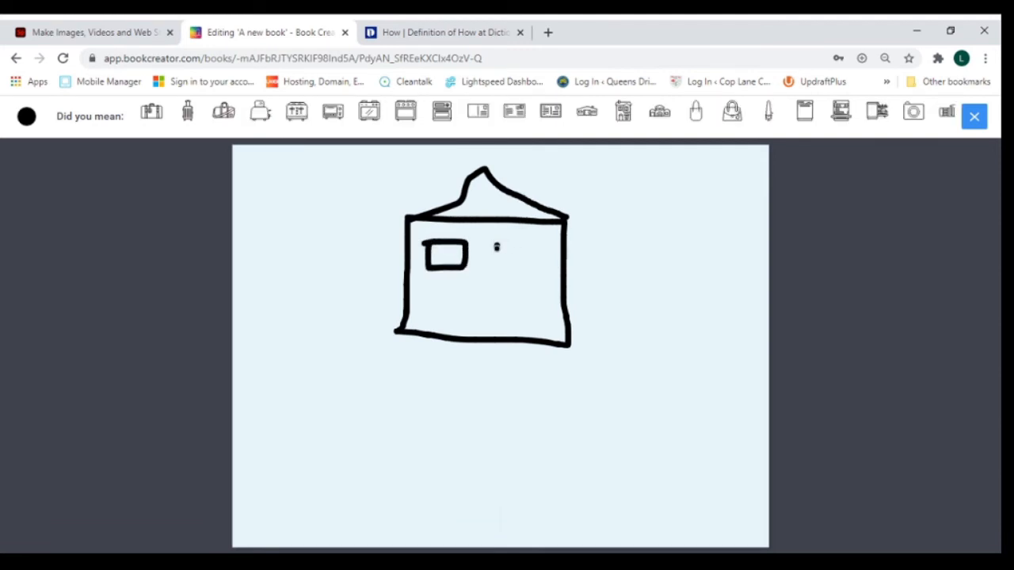
mouse_move(496, 242)
left_mouse_down()
mouse_move(537, 264)
mouse_move(546, 238)
mouse_move(494, 240)
left_mouse_up()
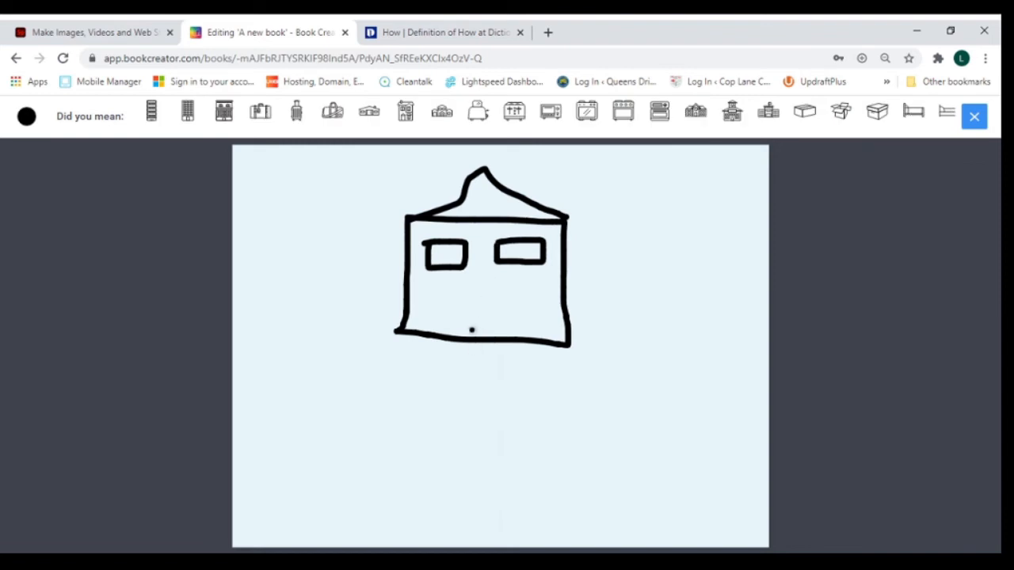
mouse_move(472, 321)
left_mouse_down()
mouse_move(485, 291)
mouse_move(496, 343)
left_mouse_up()
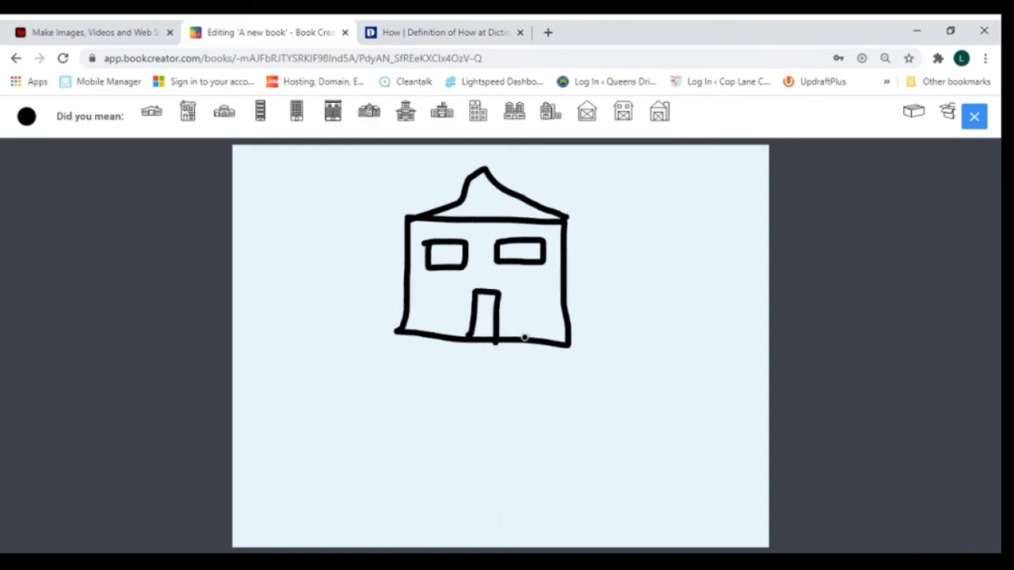
Replace the sketch with the suggested single-storey house with a chimney, shrunk on the upper part of page 4, and finish the drawing
left_click(622, 115)
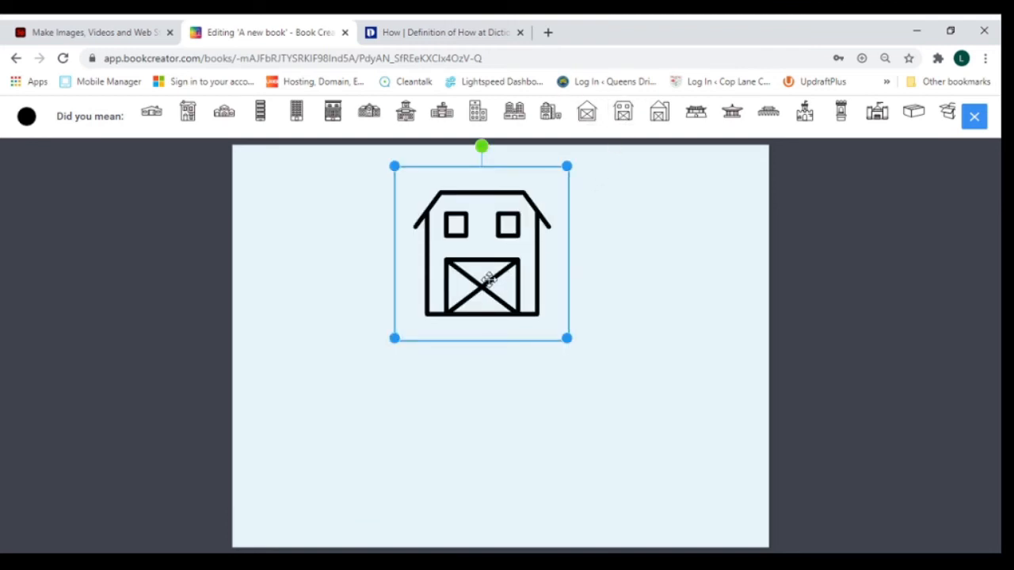
left_click_drag(491, 262, 393, 290)
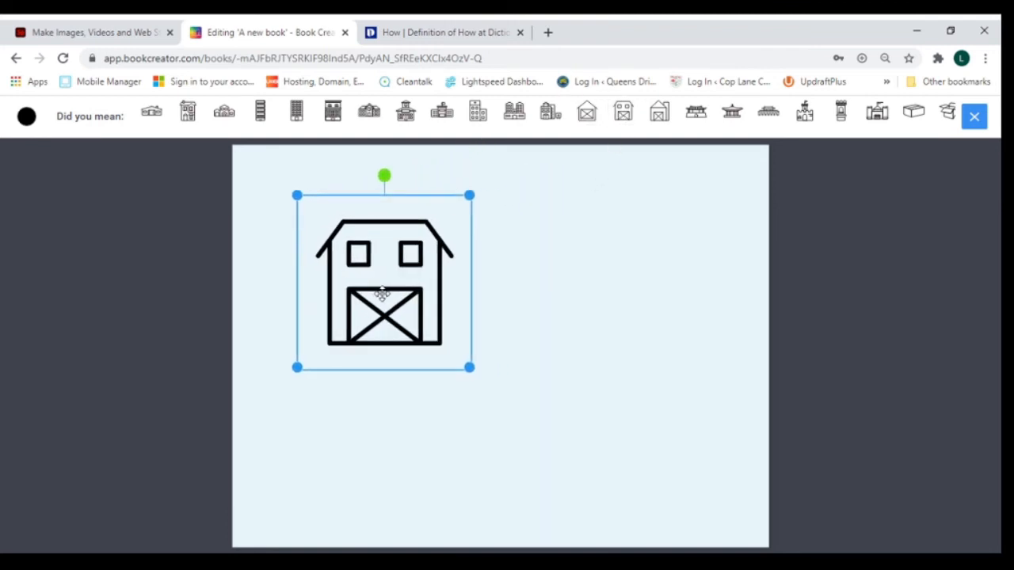
left_click(150, 116)
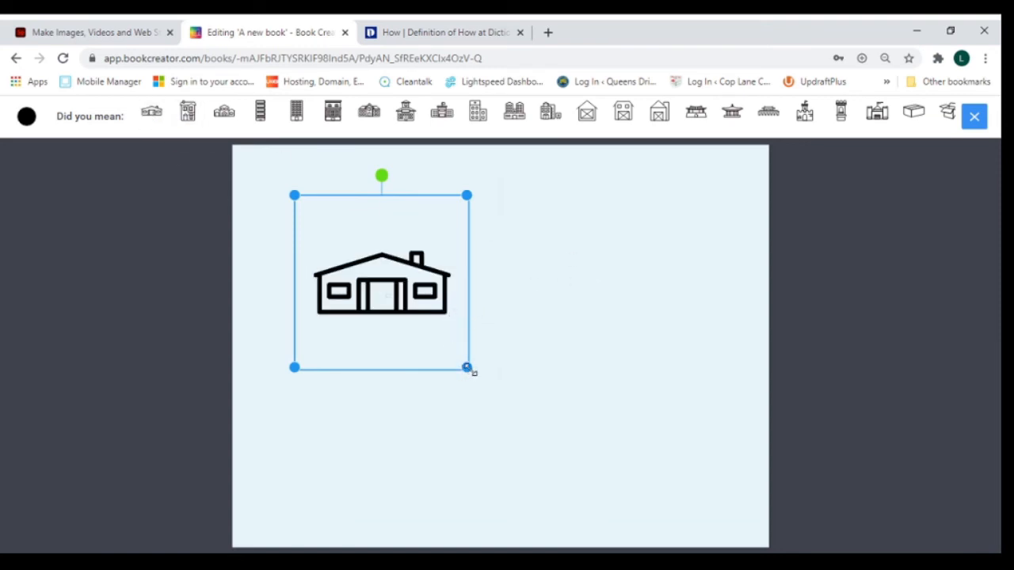
left_click_drag(467, 368, 411, 329)
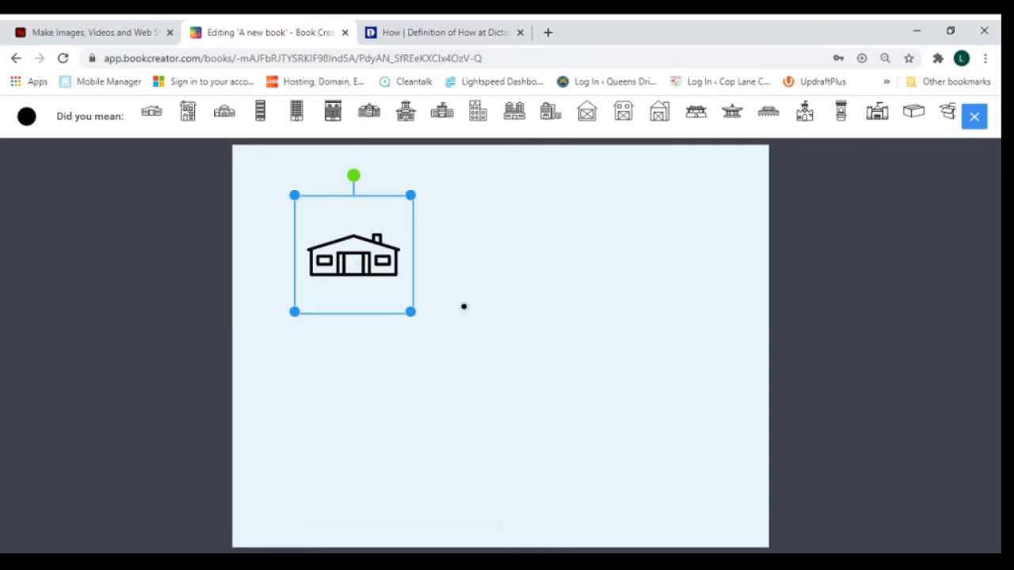
left_click(26, 116)
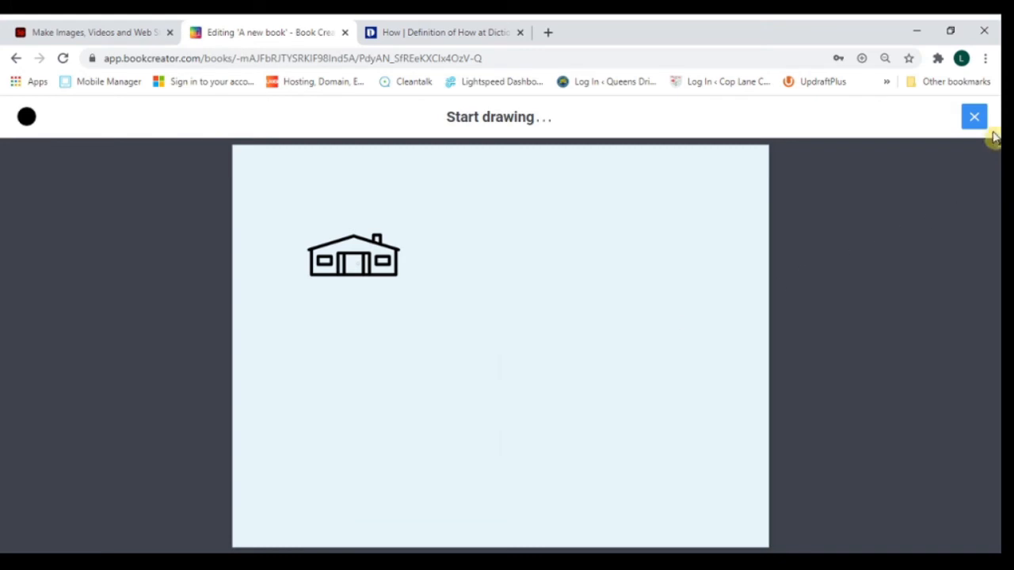
left_click(975, 116)
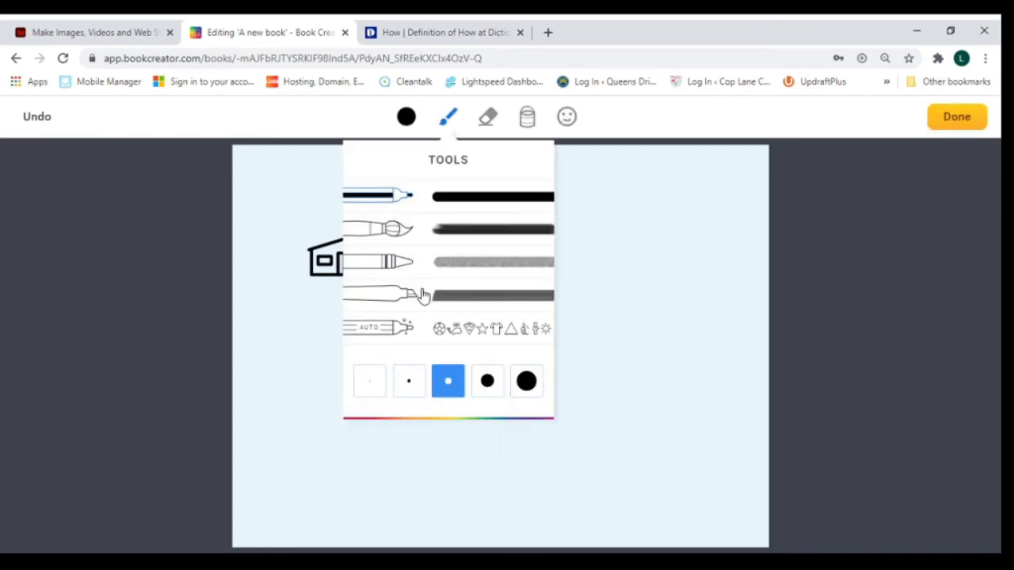
left_click(386, 230)
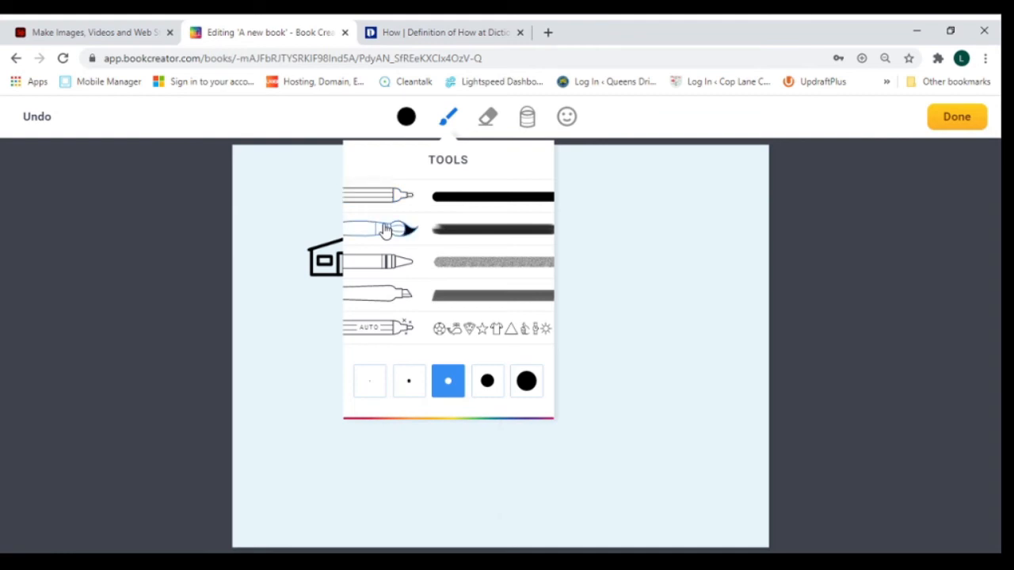
left_click(676, 221)
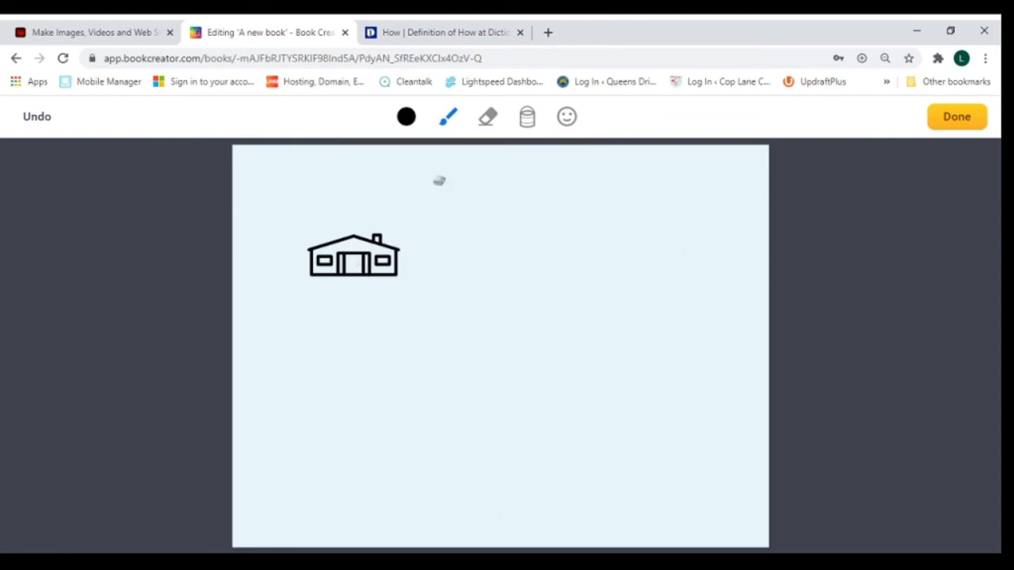
left_click(950, 115)
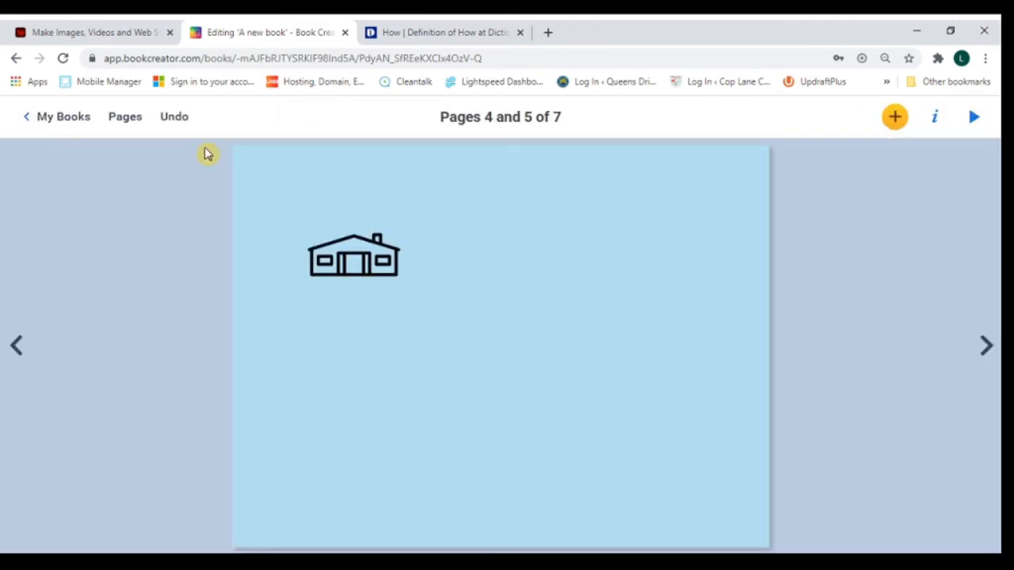
Start another pen drawing on pages 4 and 5 and draw a black crayon rectangle with a looping scribble inside it on page 5
left_click(895, 117)
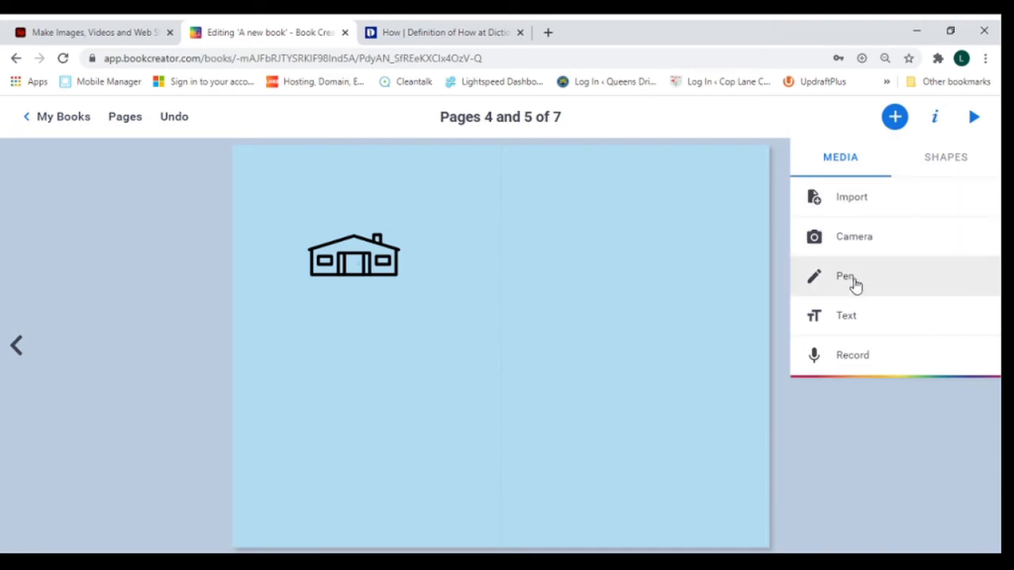
left_click(855, 287)
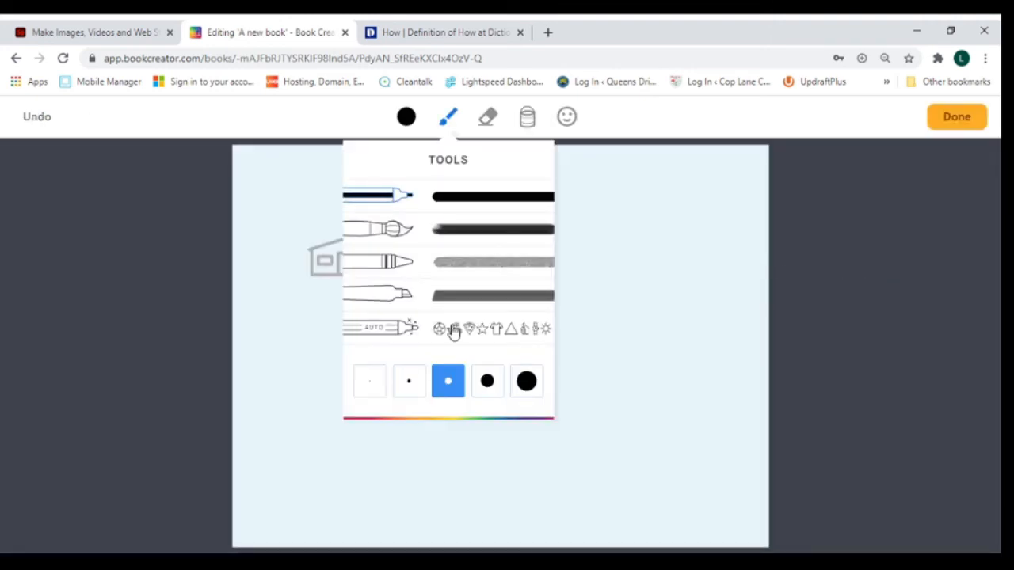
left_click(450, 267)
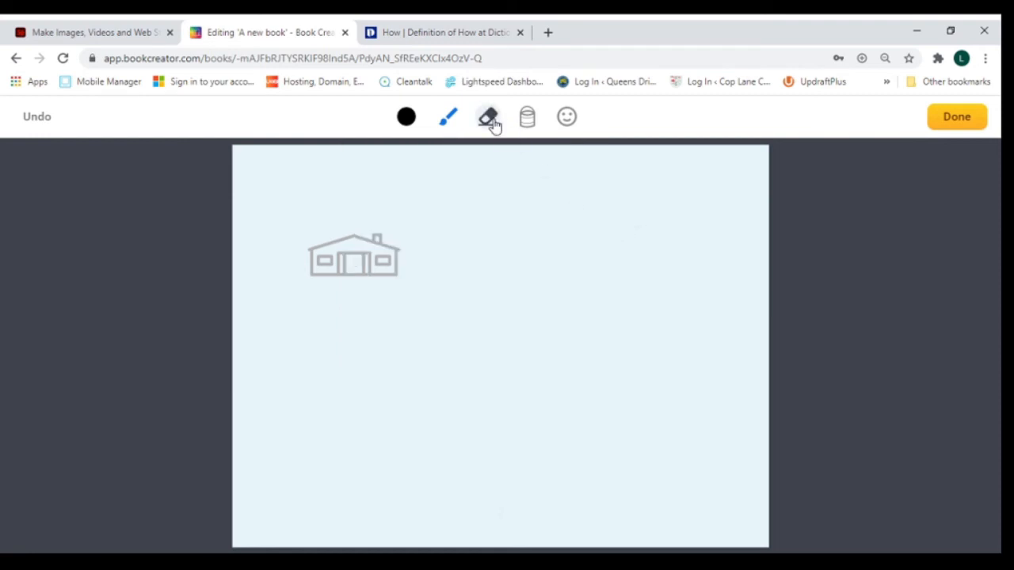
left_click(447, 120)
left_click(447, 120)
mouse_move(470, 201)
left_mouse_down()
mouse_move(735, 199)
mouse_move(718, 320)
mouse_move(661, 355)
mouse_move(512, 348)
mouse_move(474, 202)
mouse_move(595, 243)
mouse_move(590, 277)
mouse_move(696, 293)
mouse_move(596, 323)
left_mouse_up()
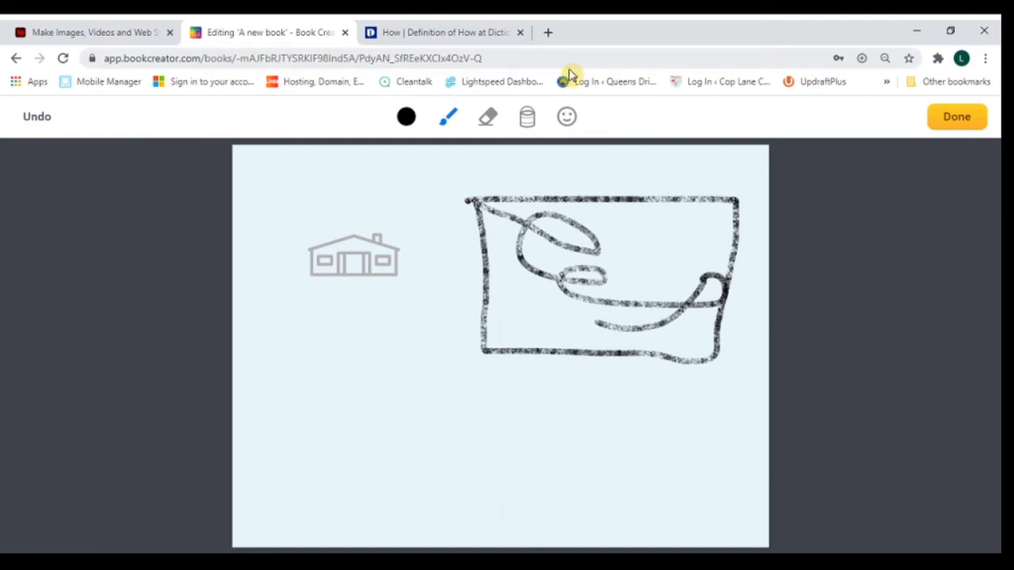
Choose the pastel rainbow magic ink and scribble with the crayon below the house and across the lower part of both pages
left_click(406, 119)
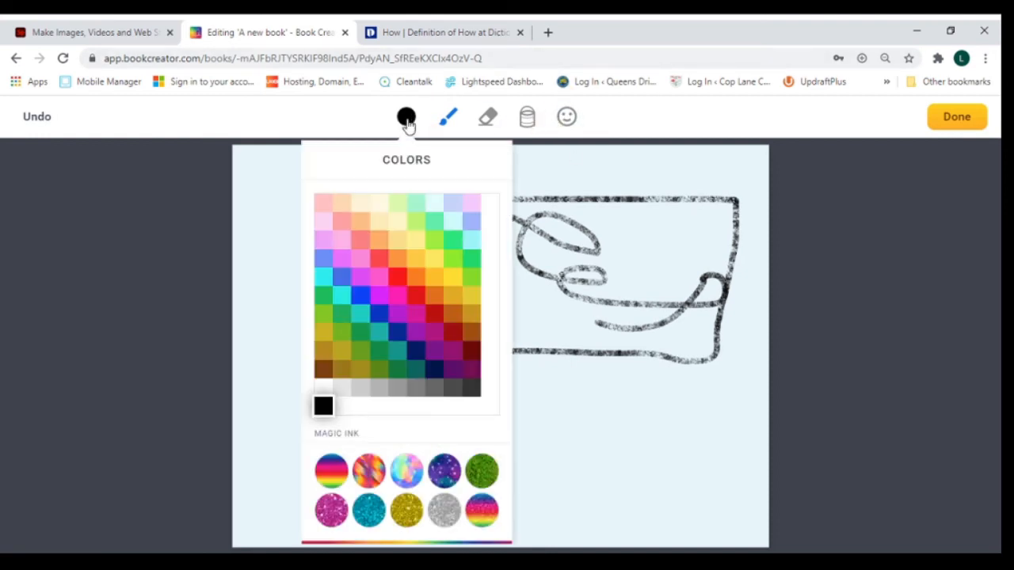
left_click(407, 471)
mouse_move(290, 399)
left_mouse_down()
mouse_move(627, 419)
mouse_move(696, 470)
mouse_move(389, 437)
mouse_move(325, 425)
mouse_move(291, 406)
mouse_move(366, 390)
mouse_move(632, 394)
mouse_move(709, 419)
mouse_move(688, 499)
mouse_move(501, 486)
mouse_move(466, 414)
mouse_move(417, 487)
mouse_move(420, 384)
mouse_move(320, 331)
mouse_move(323, 304)
mouse_move(423, 290)
left_mouse_up()
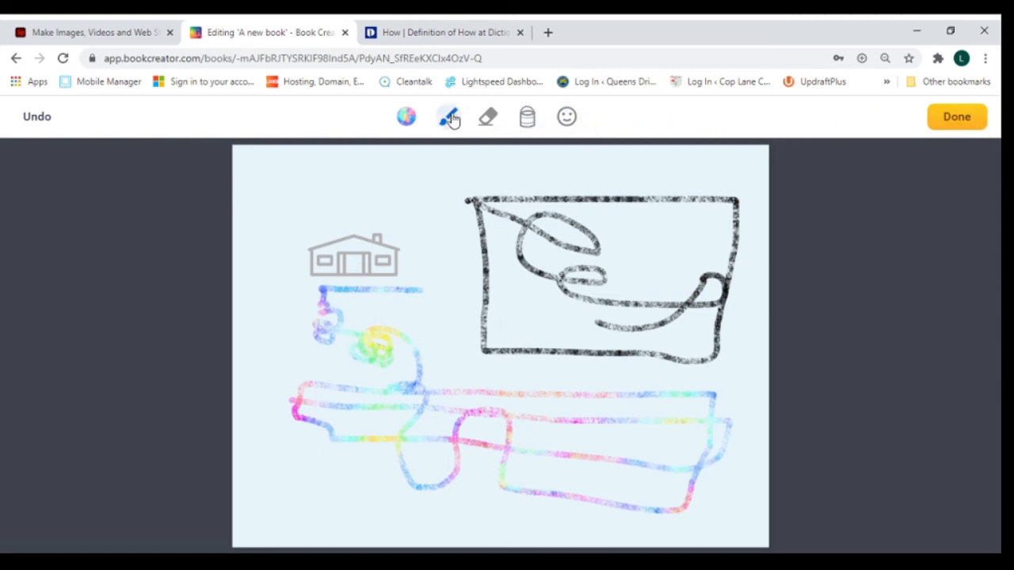
Erase the scribbles just below the house and fill the open background around the drawings with the pastel rainbow magic ink
left_click(486, 118)
left_click_drag(314, 299, 458, 299)
mouse_move(278, 304)
left_mouse_down()
mouse_move(353, 305)
mouse_move(321, 333)
mouse_move(346, 322)
mouse_move(342, 348)
mouse_move(394, 293)
mouse_move(374, 369)
mouse_move(416, 337)
left_mouse_up()
left_click(527, 119)
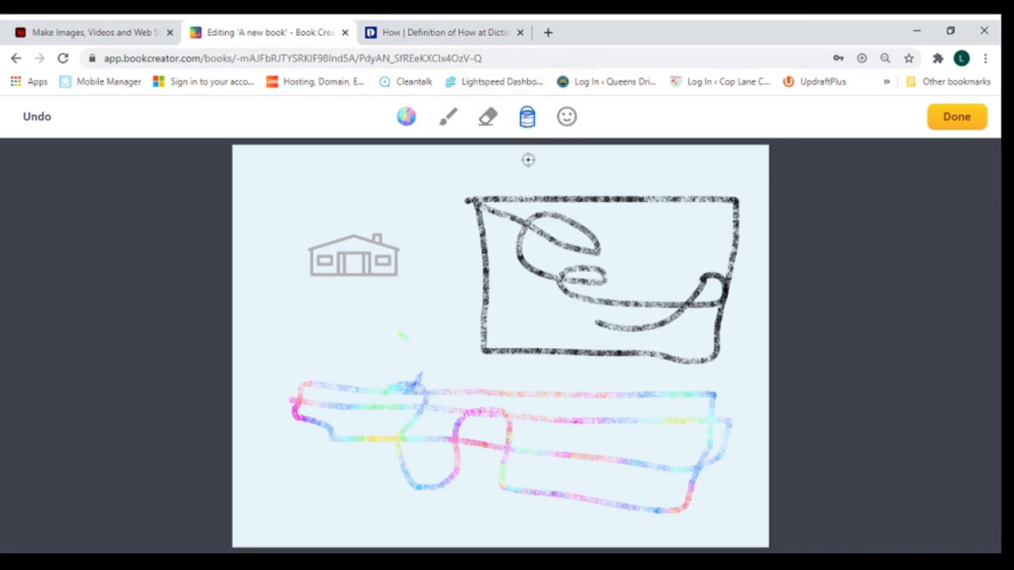
left_click(414, 176)
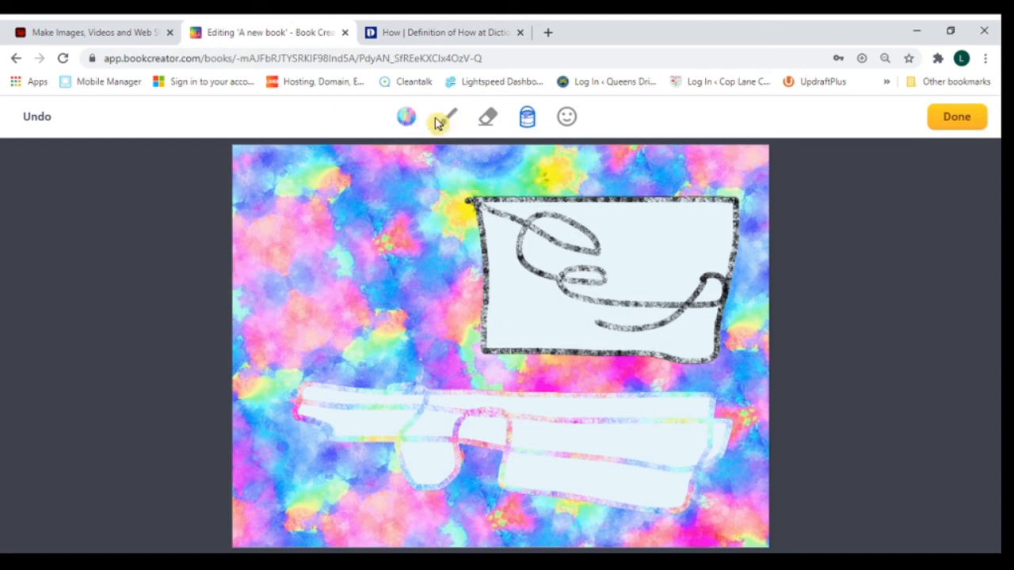
View the emojis available for drawing and finish the drawing on pages 4 and 5
left_click(566, 119)
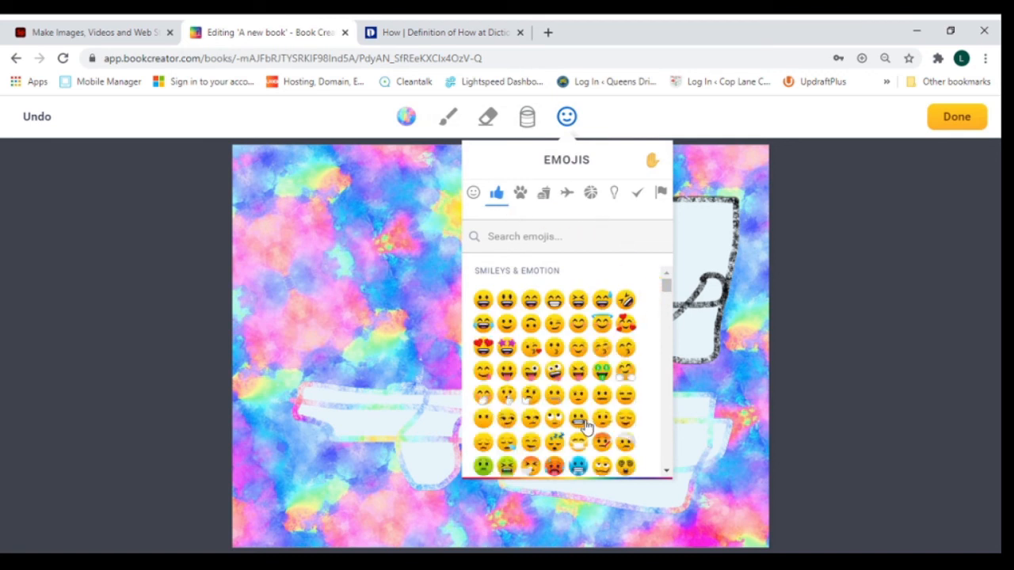
left_click(752, 382)
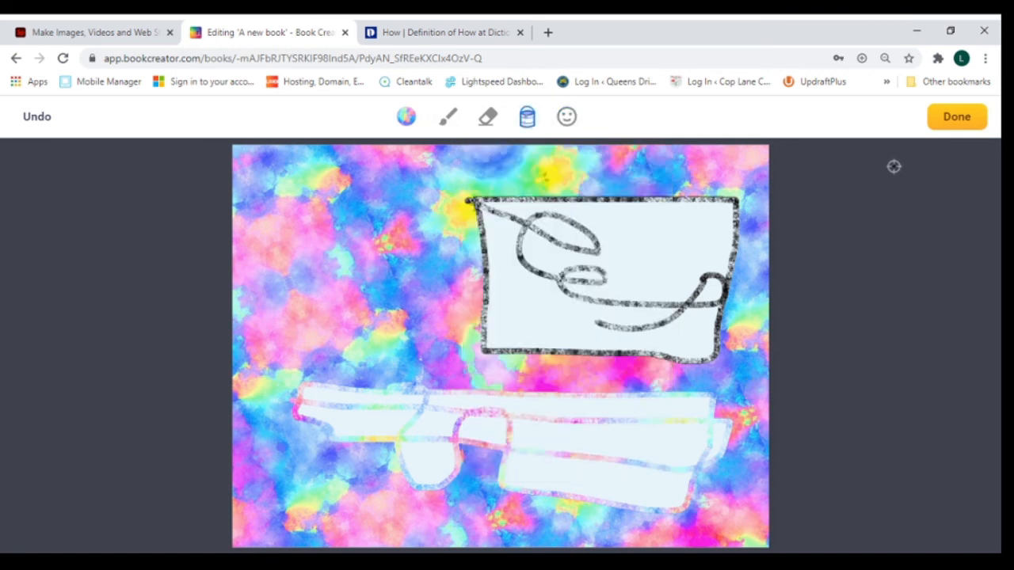
left_click(955, 118)
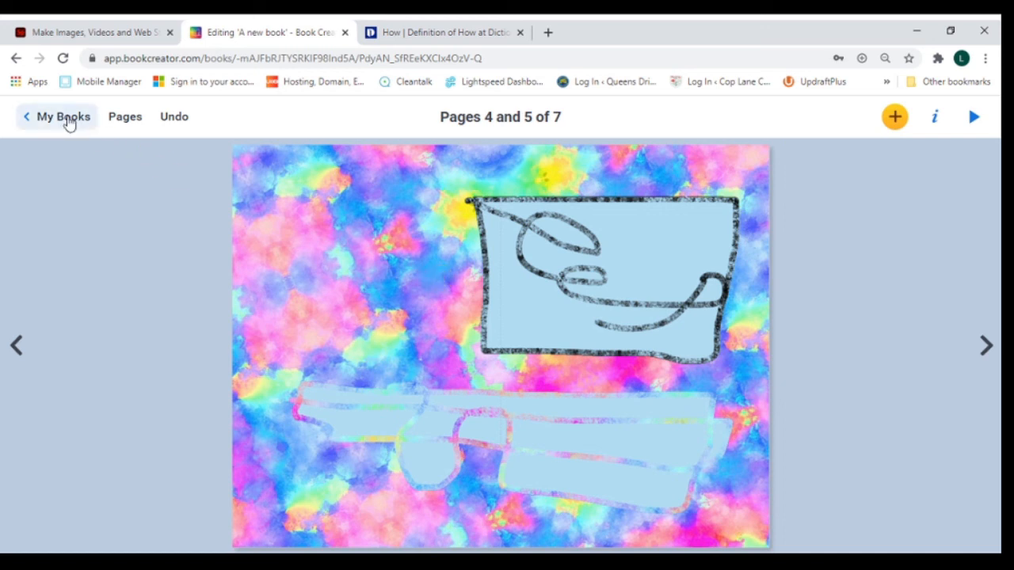
Leave the book editor, view the libraries on the Teacher Dashboard and open the My Books library
left_click(69, 119)
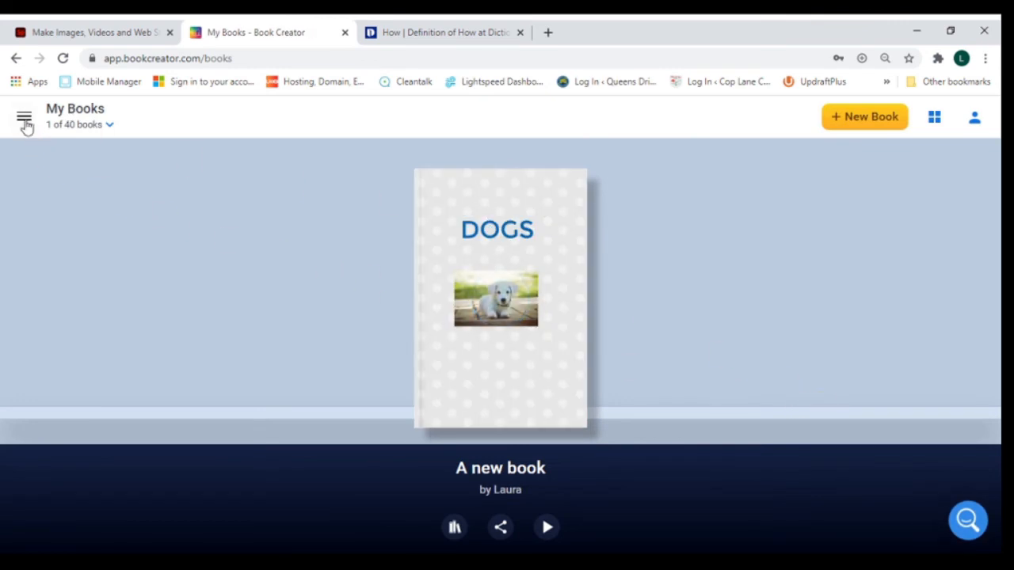
left_click(21, 117)
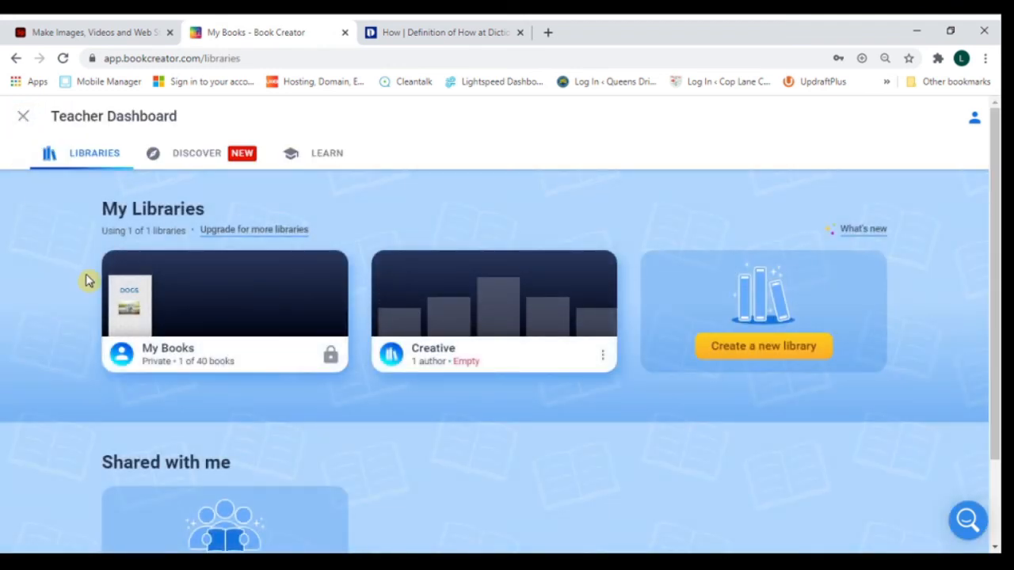
left_click(197, 306)
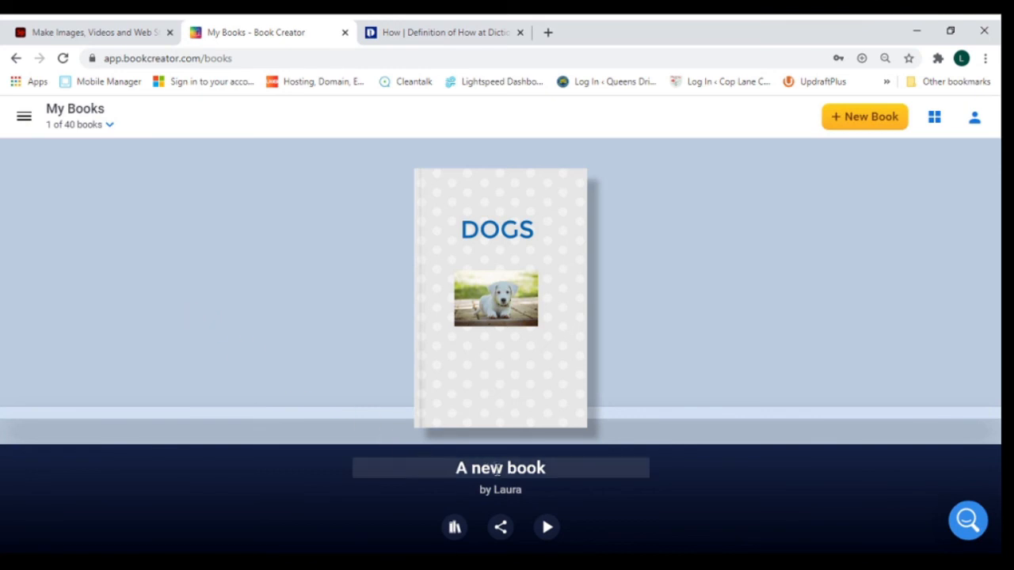
Rename the book as DOGS in the My Books library
double_click(562, 465)
left_click_drag(563, 465, 469, 468)
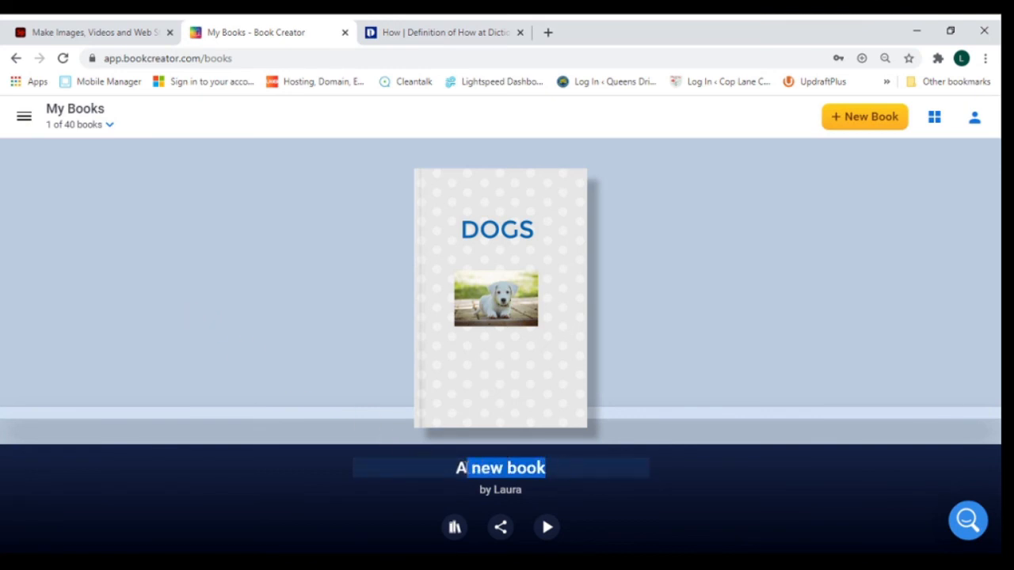
key("BackSpace")
key("BackSpace")
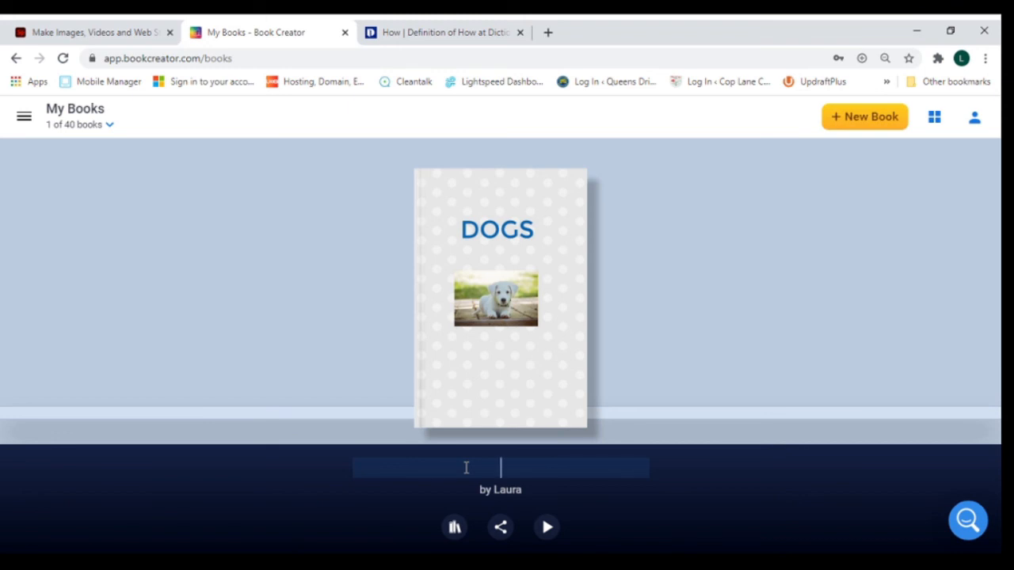
type("DOGS")
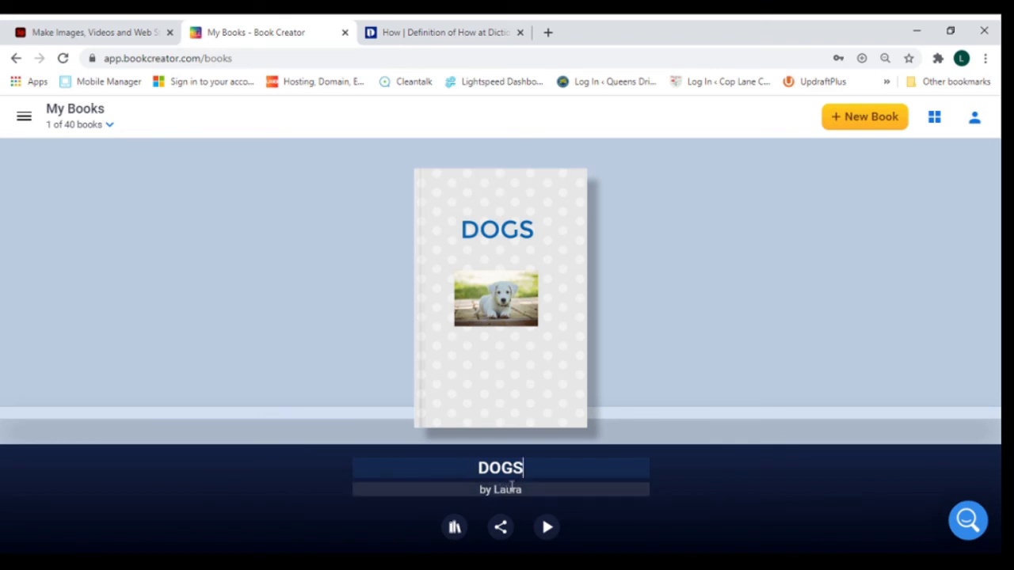
Replace the book's author with the teacher's title, initial and surname
left_click(512, 484)
left_click_drag(515, 489, 486, 496)
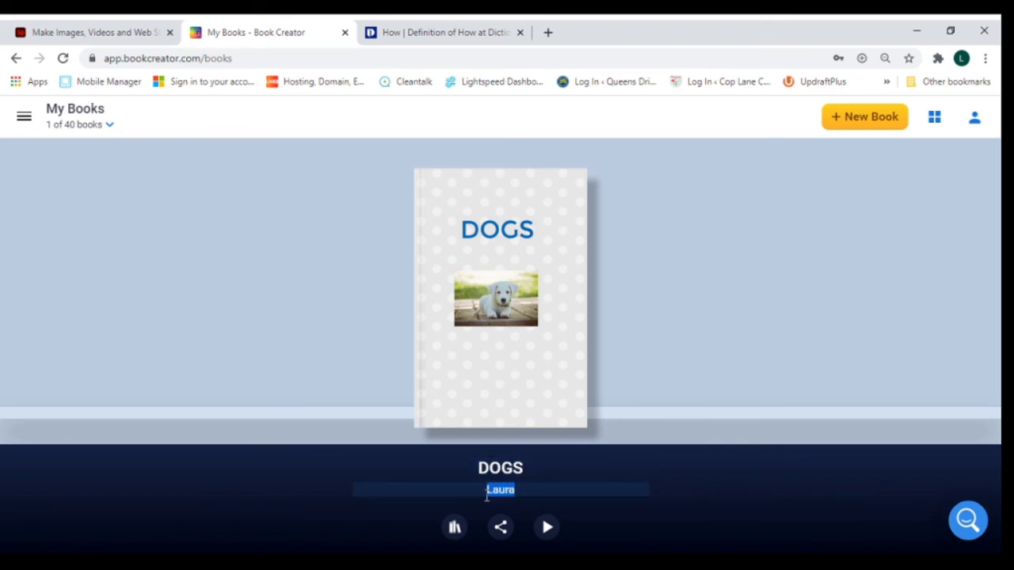
type("Mrs L Burgo")
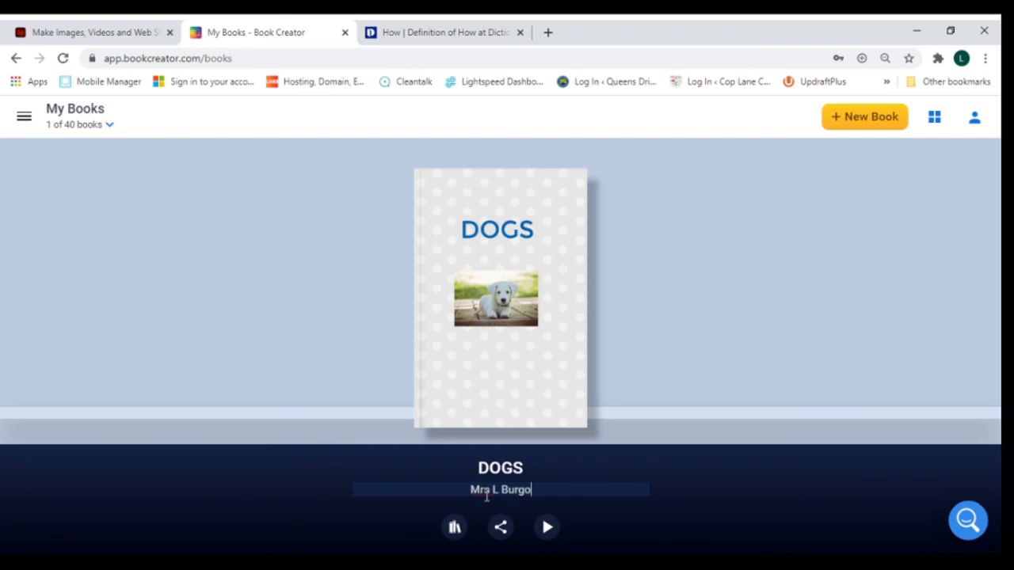
type("n")
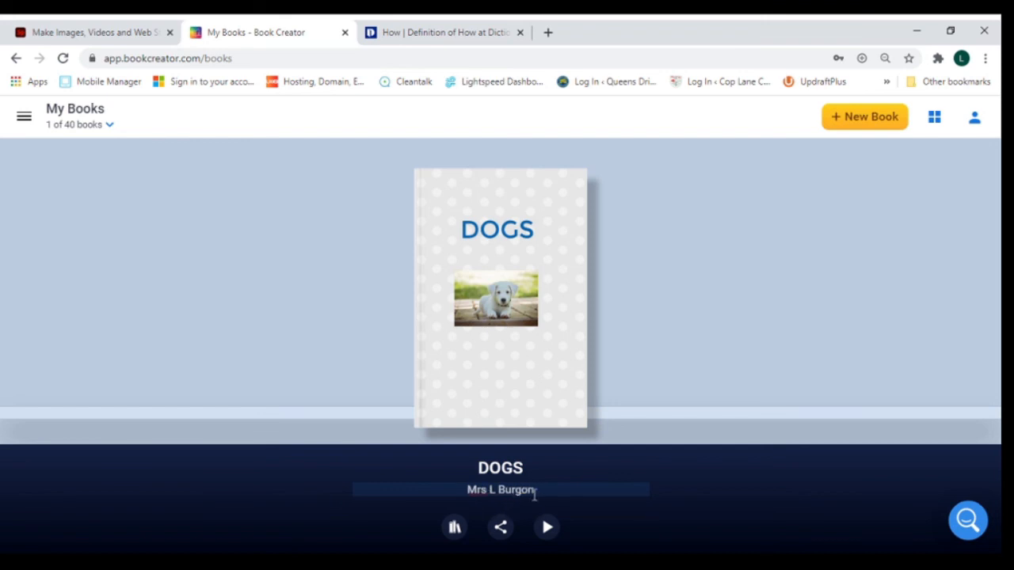
left_click(557, 468)
left_click(561, 464)
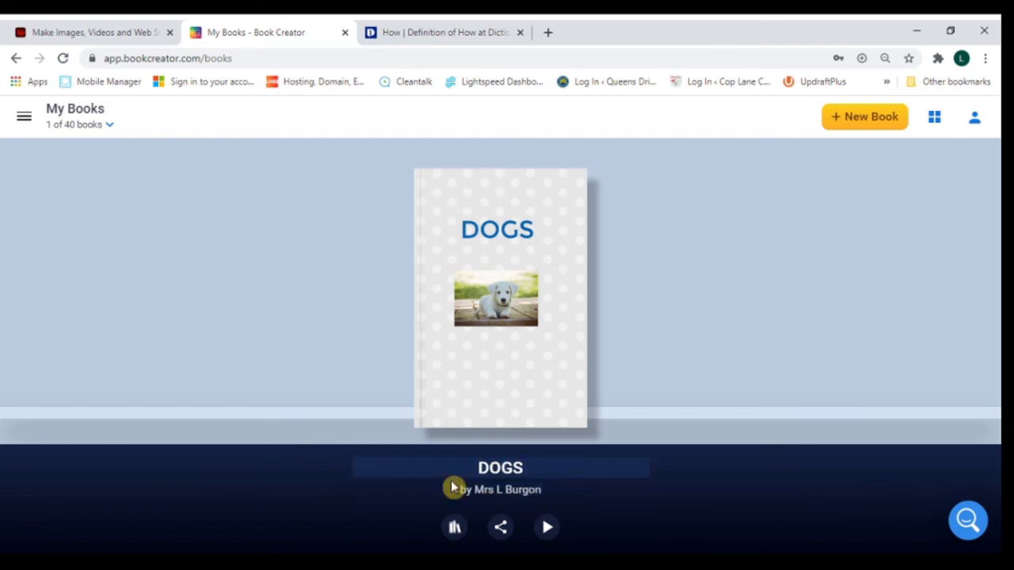